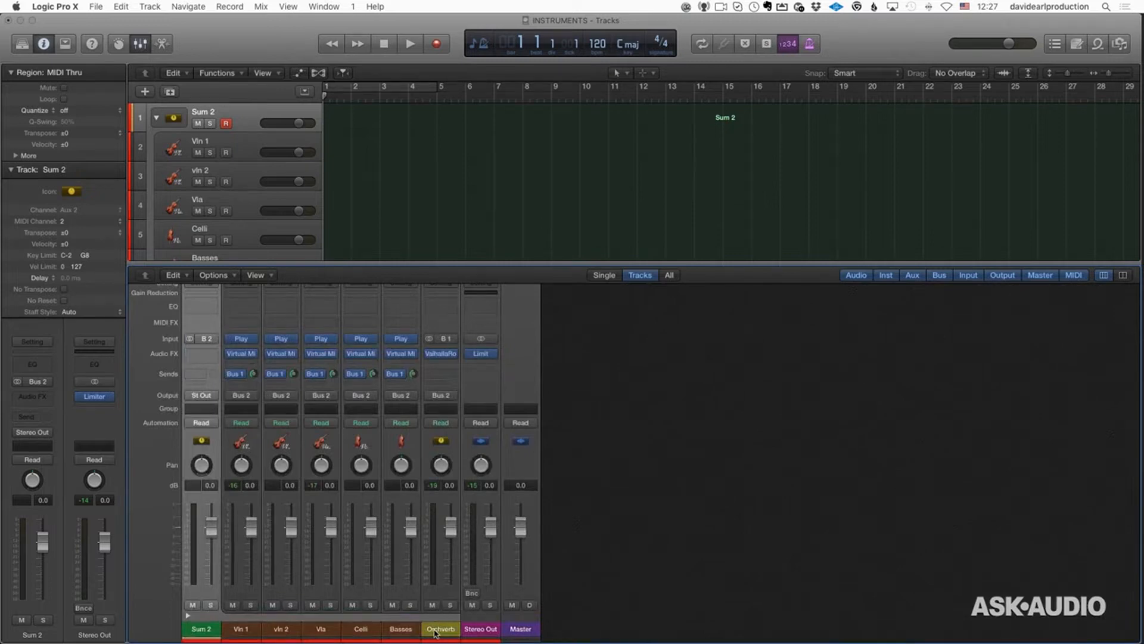
Step: Select the Orchverb channel strip and examine the mixer options for creating tracks from selected channel strips
{"action": "left_click", "coordinate": [435, 631]}
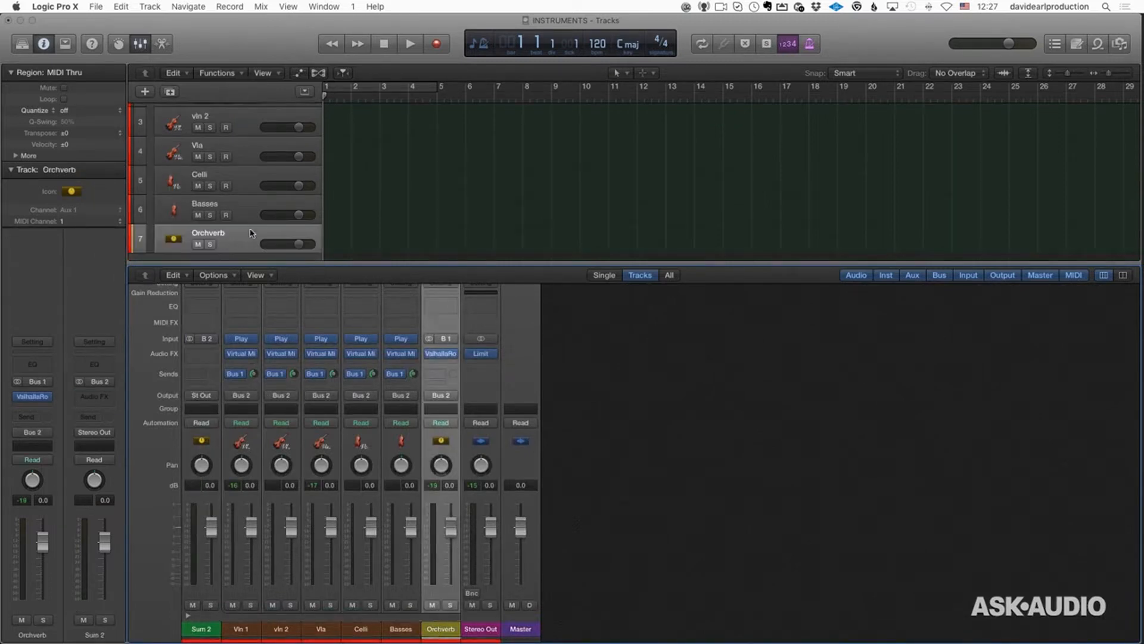
{"action": "left_click", "coordinate": [207, 277]}
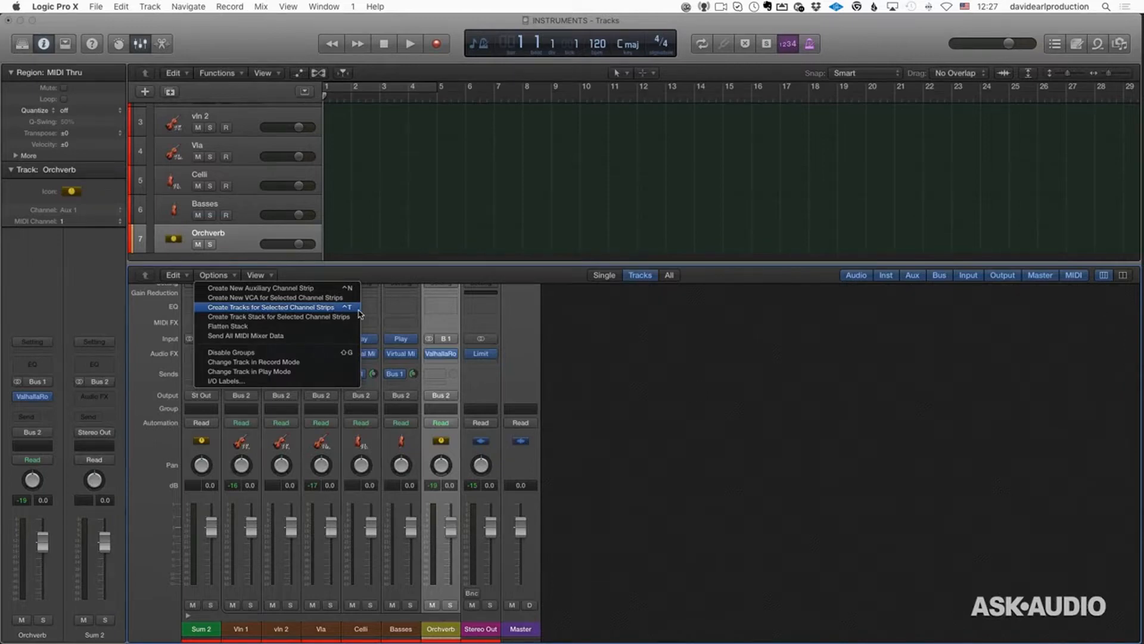
{"action": "left_click", "coordinate": [593, 331]}
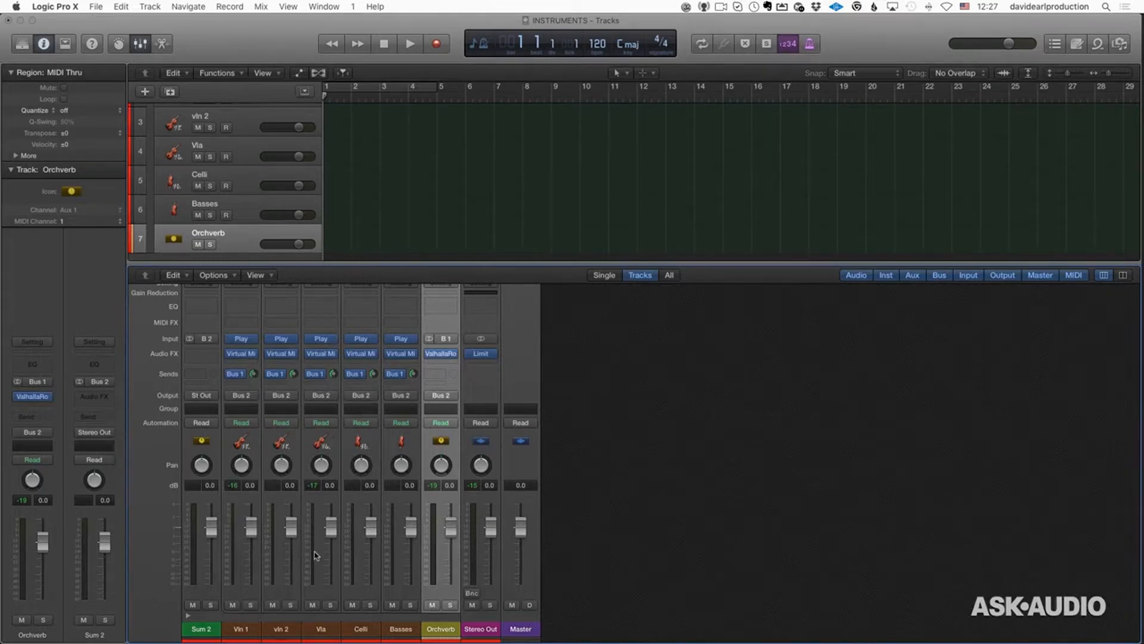
Step: Select the Vln 1 through Basses channel strips and insert the stereo version of Virtual Mix Rack on Vln 1
{"action": "left_click", "coordinate": [238, 629]}
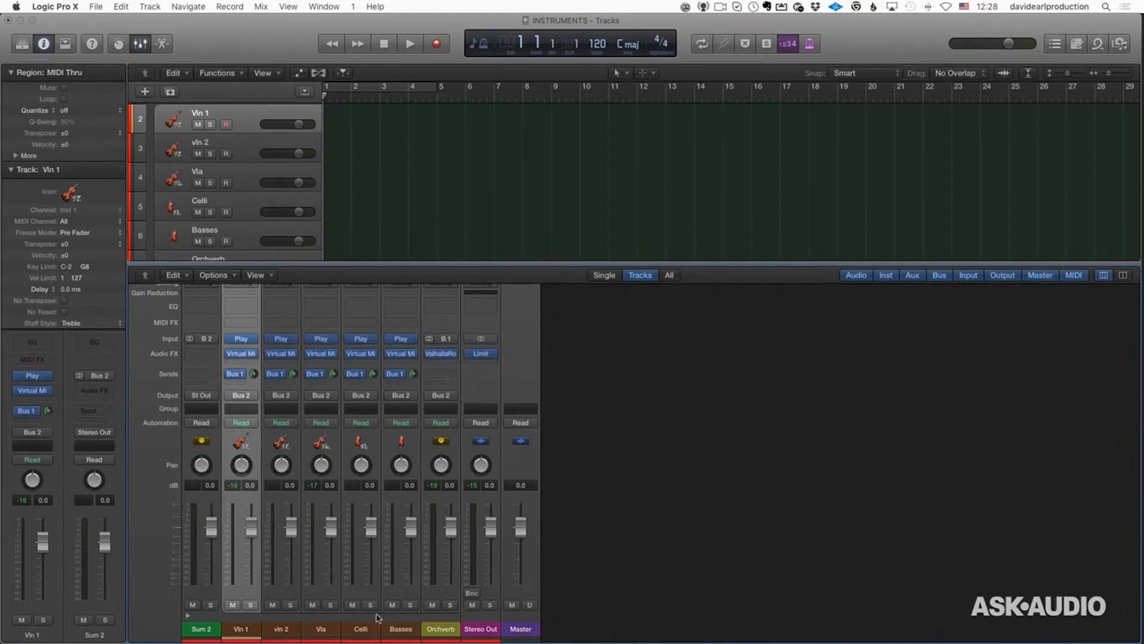
{"action": "left_click", "coordinate": [403, 629], "text": "shift"}
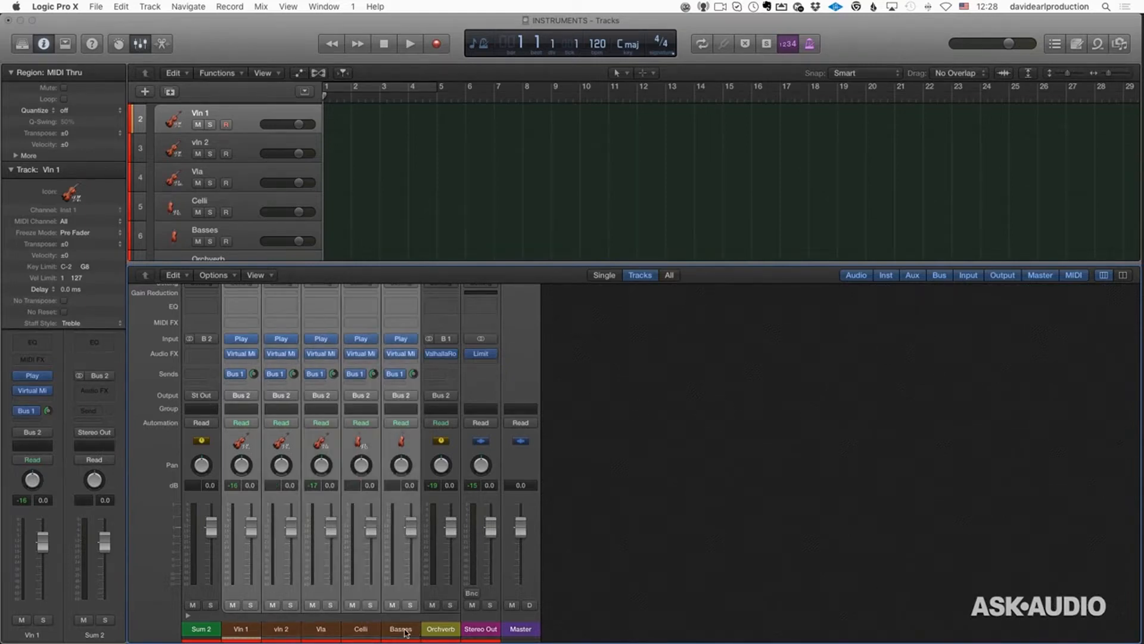
{"action": "mouse_move", "coordinate": [253, 356]}
{"action": "left_click", "coordinate": [257, 356]}
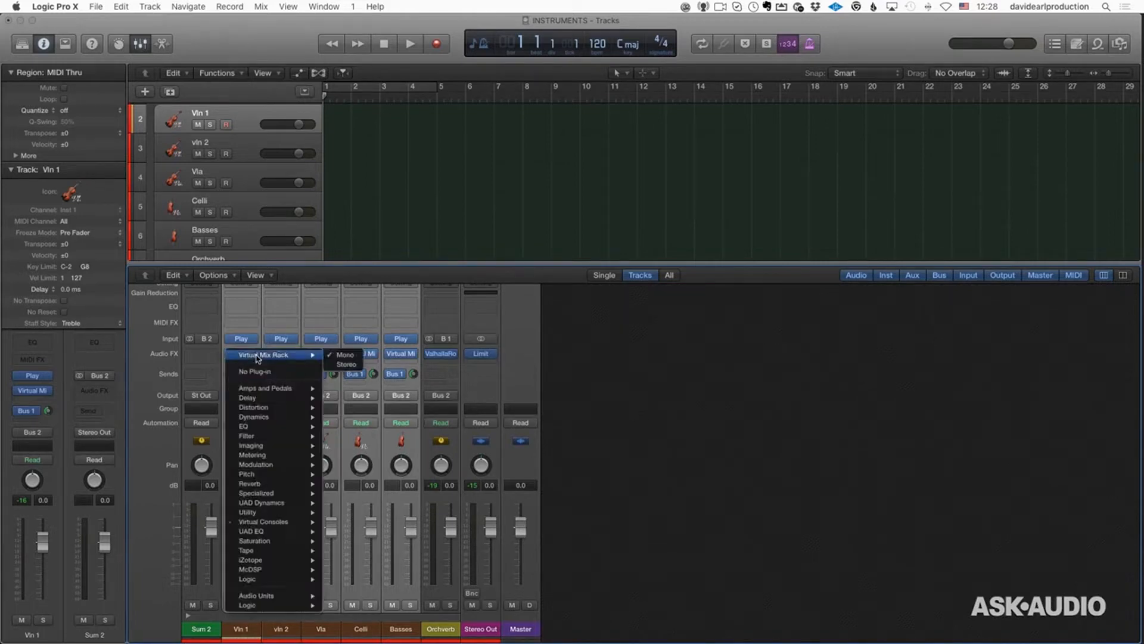
{"action": "mouse_move", "coordinate": [286, 522]}
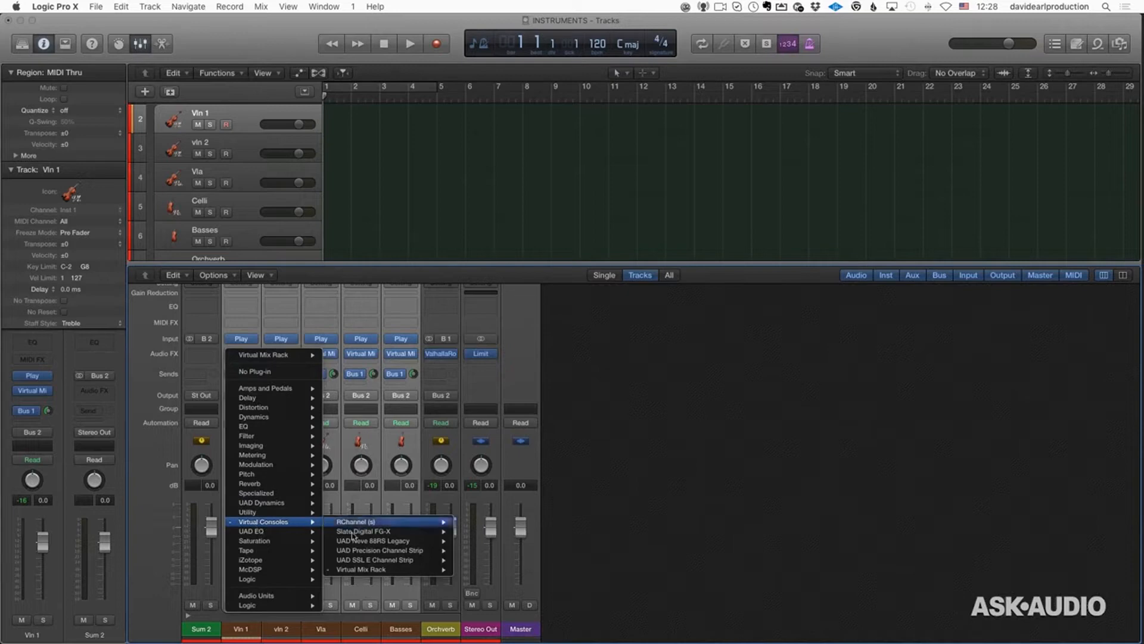
{"action": "mouse_move", "coordinate": [371, 573]}
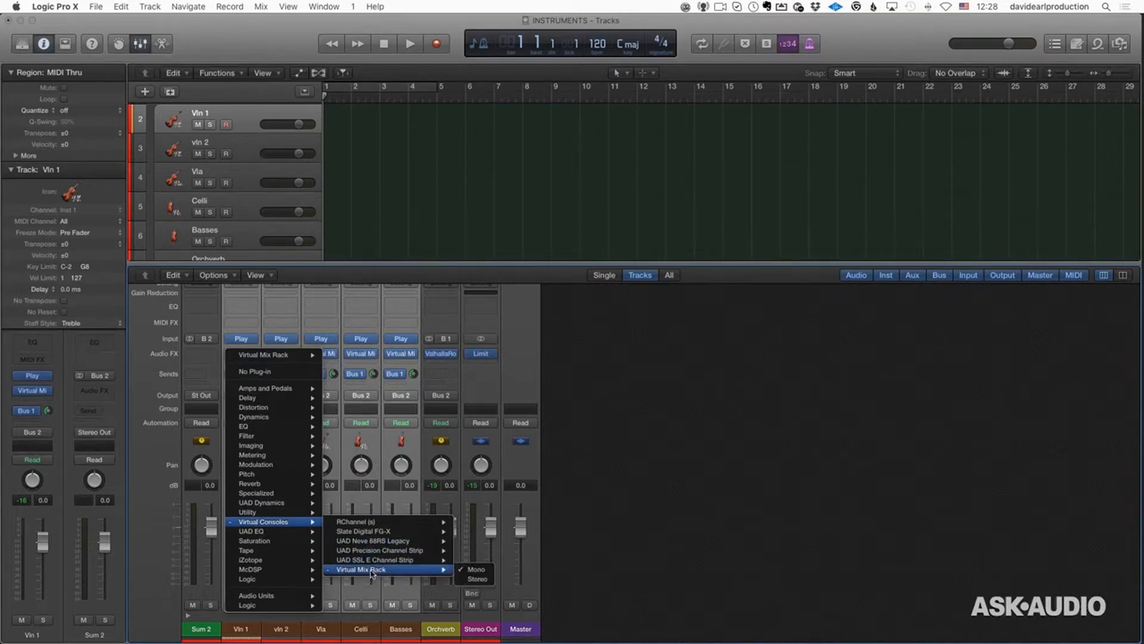
{"action": "left_click", "coordinate": [478, 580]}
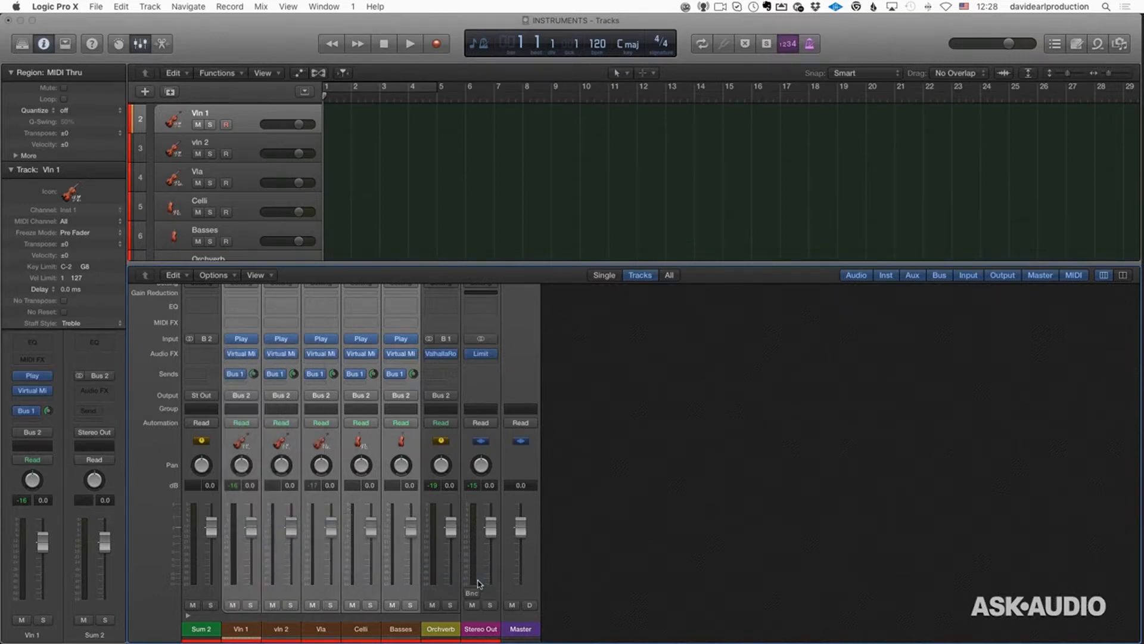
Step: Switch the Virtual Mix Rack insert on the vln 2 channel strip to its stereo version
{"action": "left_click", "coordinate": [294, 355]}
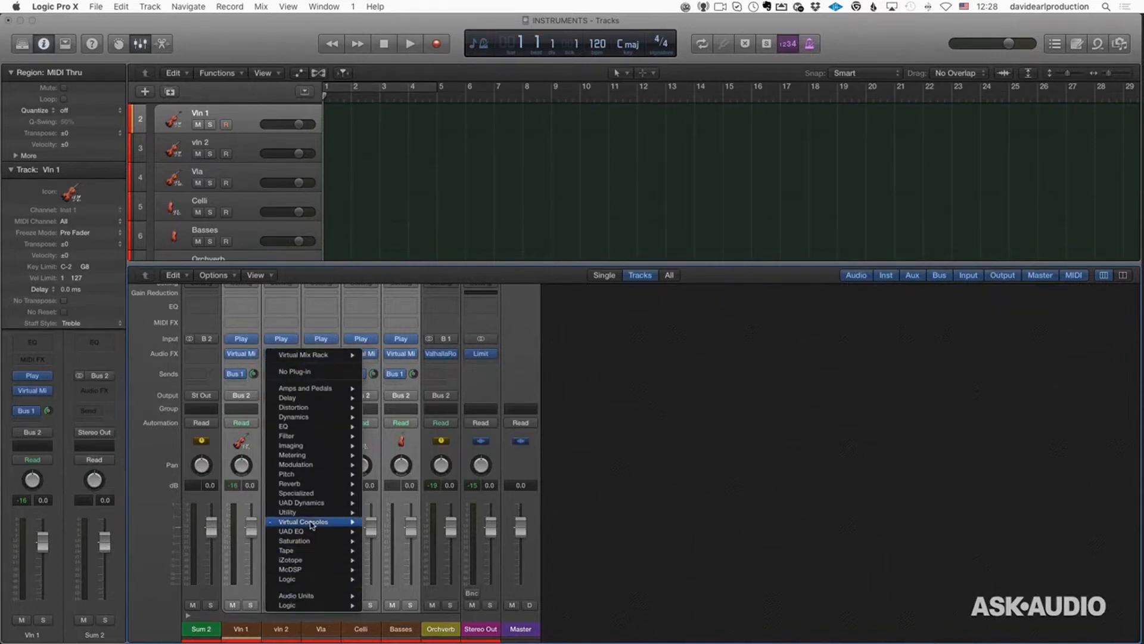
{"action": "mouse_move", "coordinate": [311, 523]}
{"action": "mouse_move", "coordinate": [429, 569]}
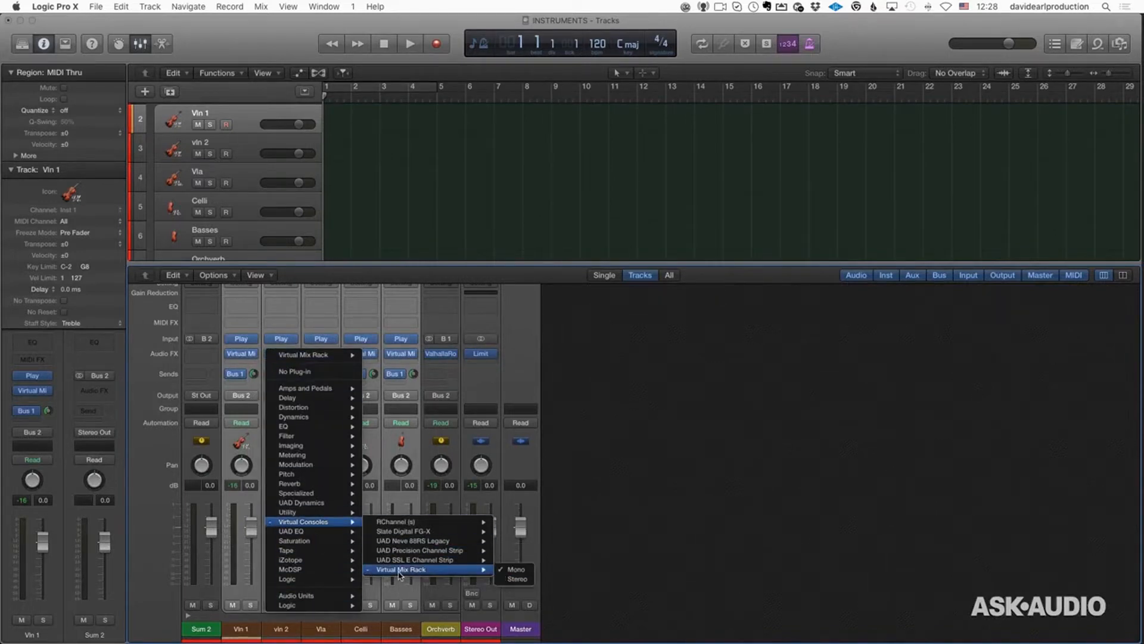
{"action": "left_click", "coordinate": [516, 579]}
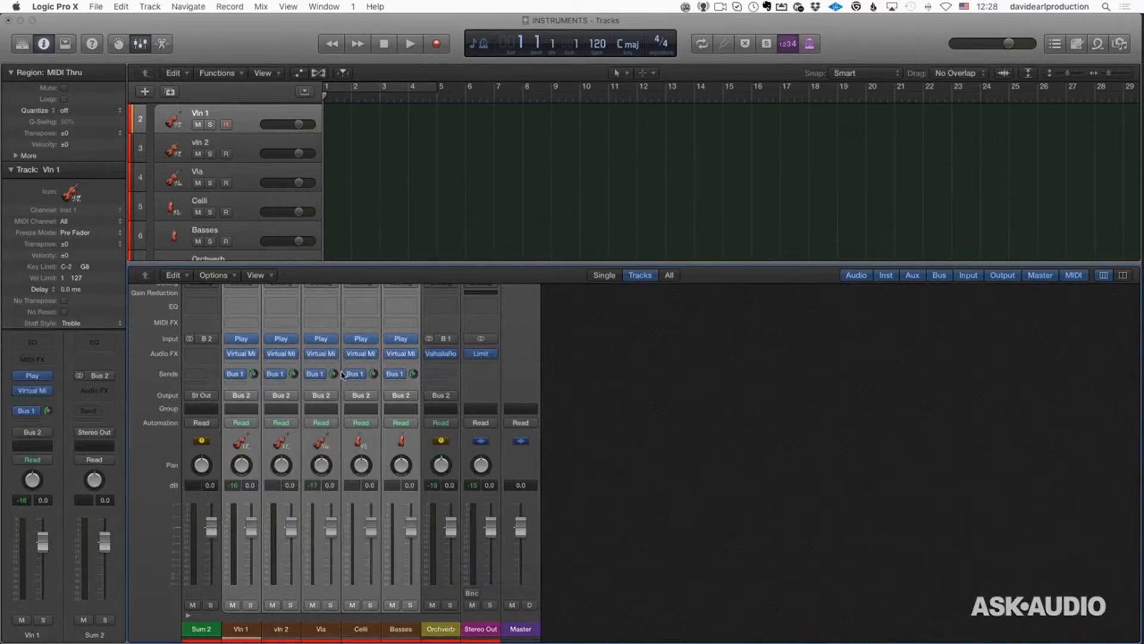
Step: Replace the Vla channel strip's mono Virtual Mix Rack with the stereo version and close the plug-in window
{"action": "left_click", "coordinate": [331, 355]}
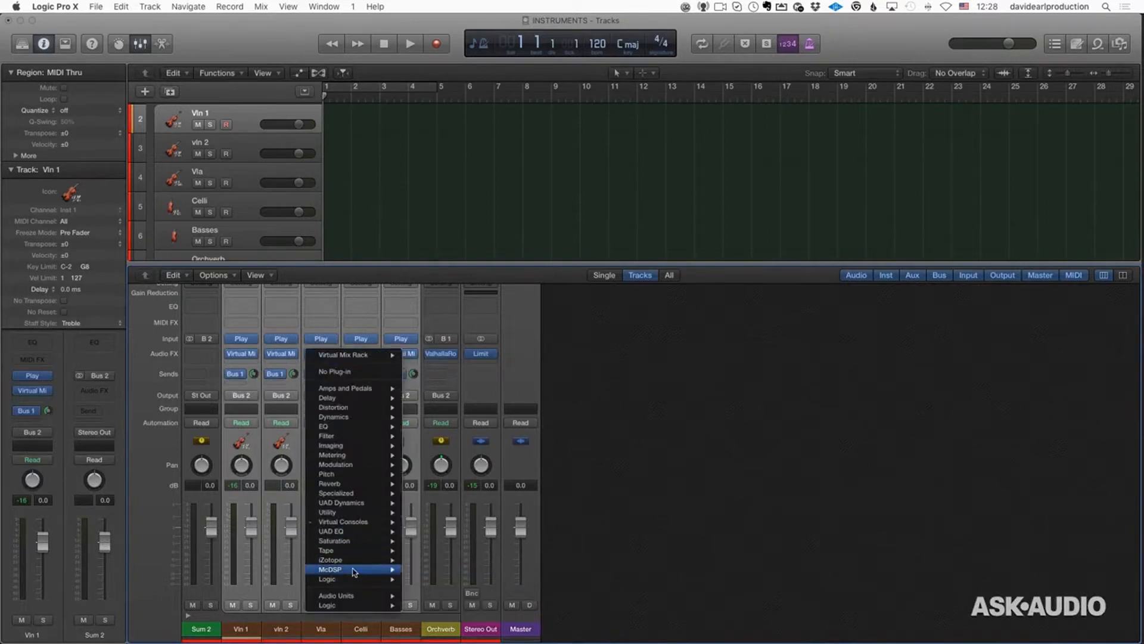
{"action": "mouse_move", "coordinate": [351, 523]}
{"action": "mouse_move", "coordinate": [500, 570]}
{"action": "left_click", "coordinate": [560, 579]}
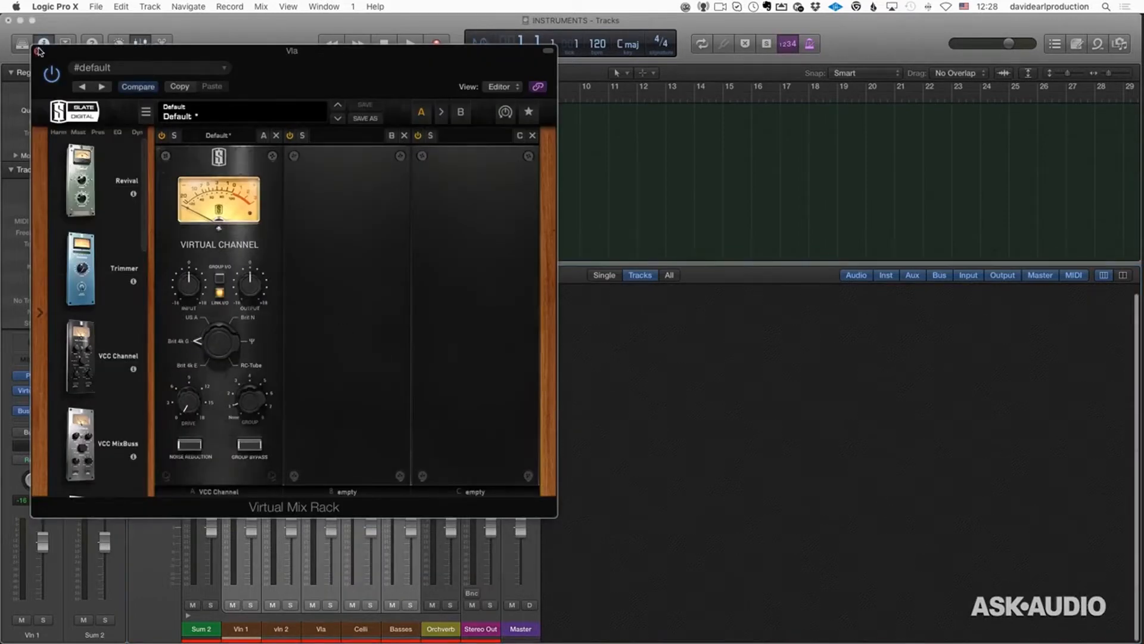
{"action": "left_click", "coordinate": [37, 51]}
Step: Change the Celli channel strip's Virtual Mix Rack from mono to stereo and close its plug-in window
{"action": "left_click", "coordinate": [362, 353]}
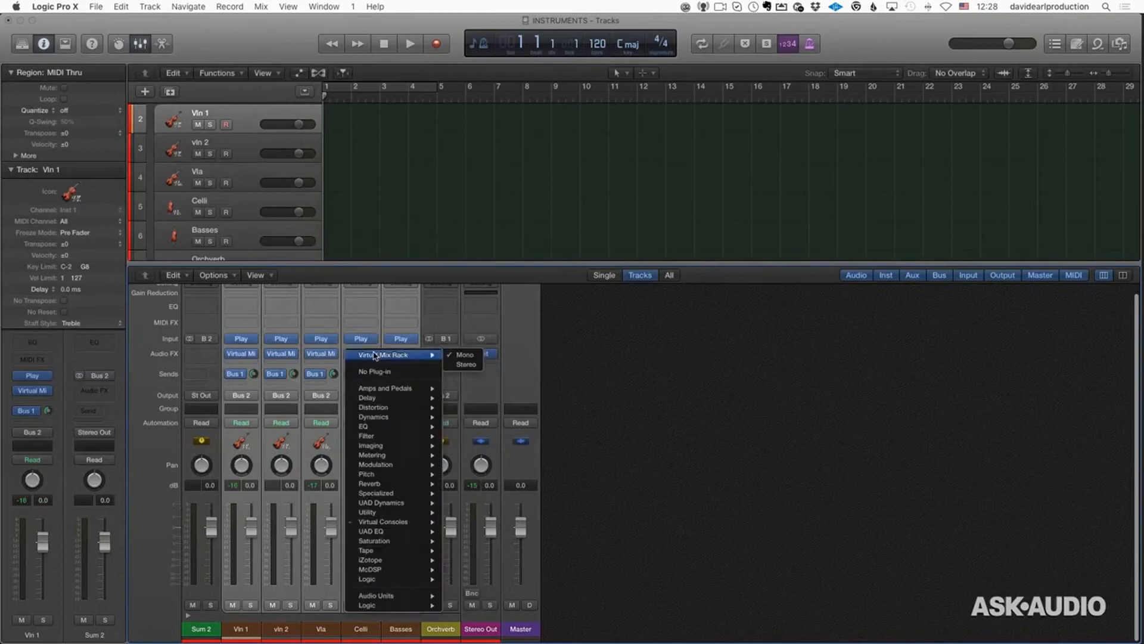
{"action": "mouse_move", "coordinate": [390, 522]}
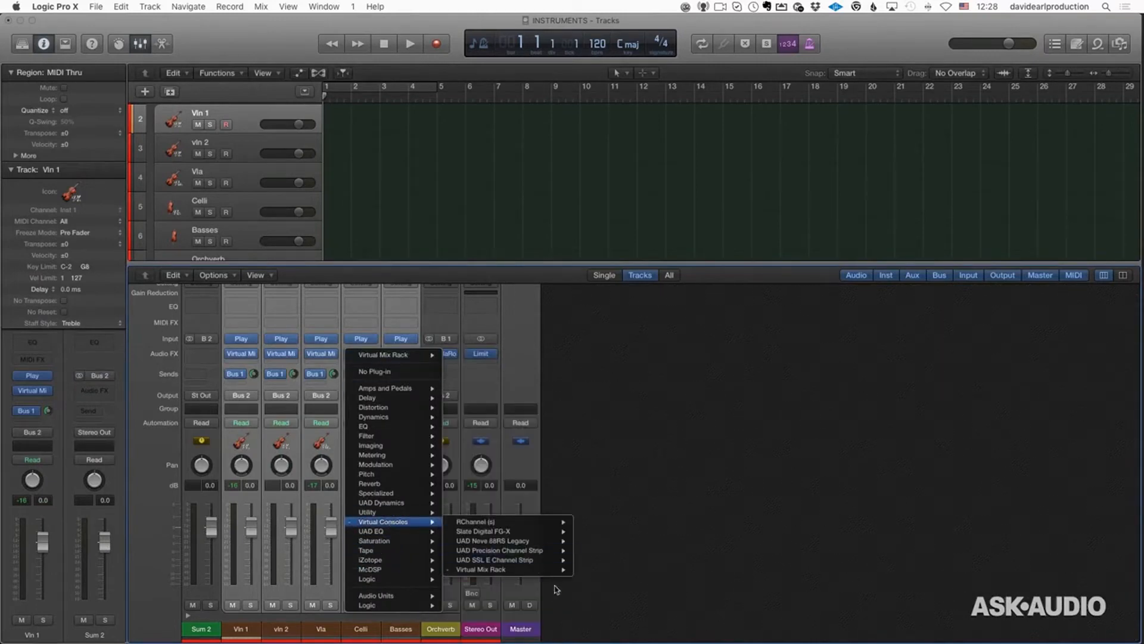
{"action": "mouse_move", "coordinate": [521, 576]}
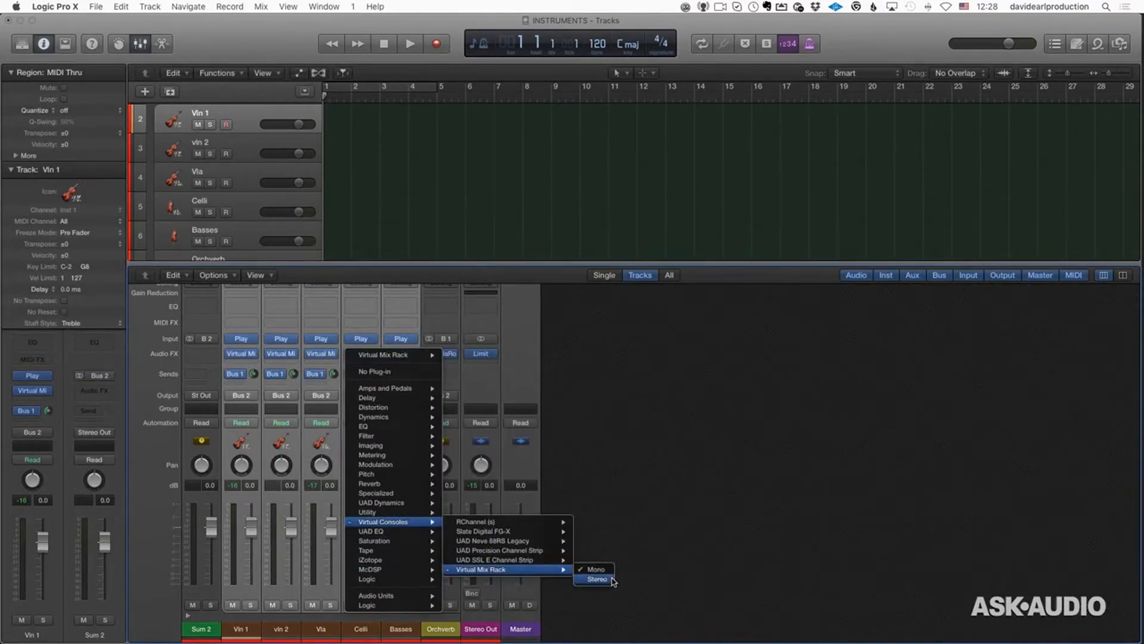
{"action": "left_click", "coordinate": [616, 579]}
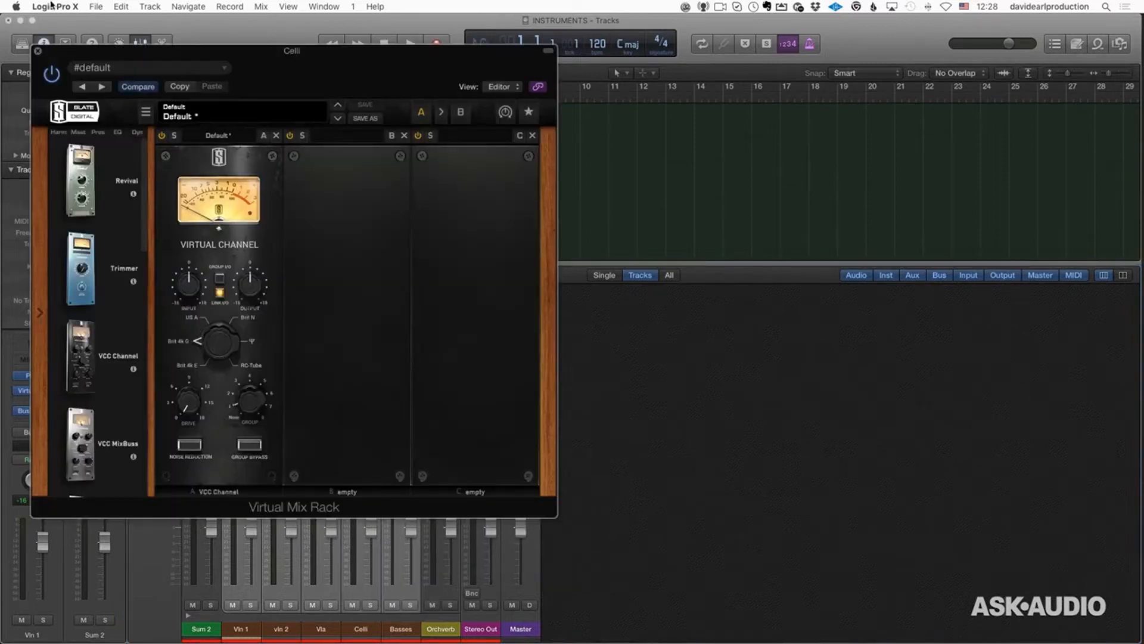
{"action": "left_click", "coordinate": [36, 51]}
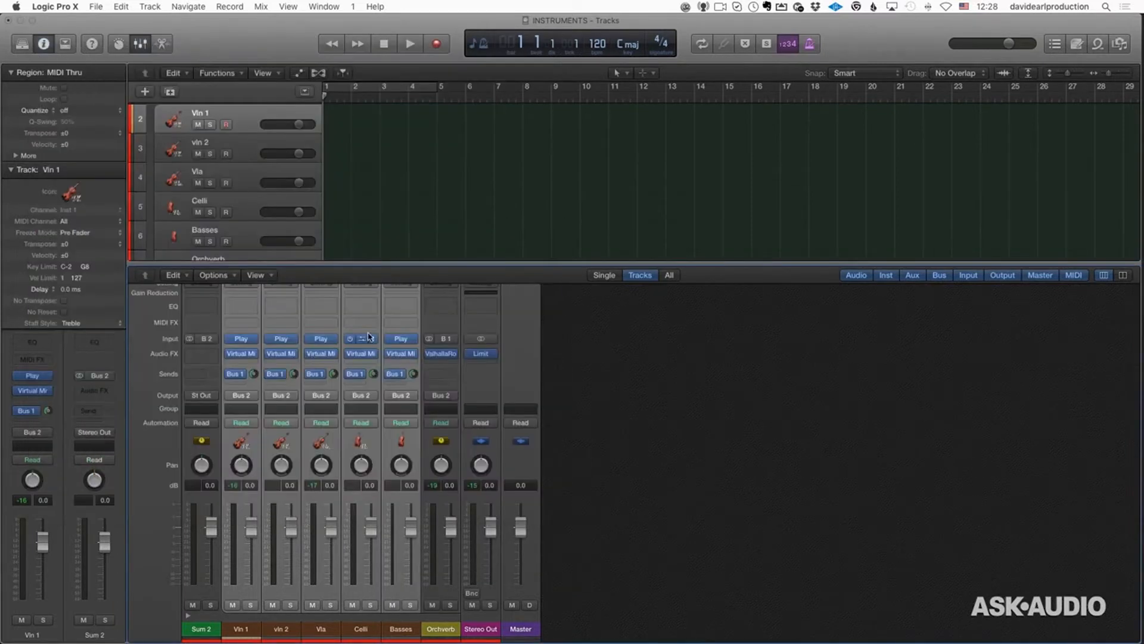
Step: Set the Basses channel strip's Virtual Mix Rack to stereo and close the plug-in window
{"action": "left_click", "coordinate": [412, 357]}
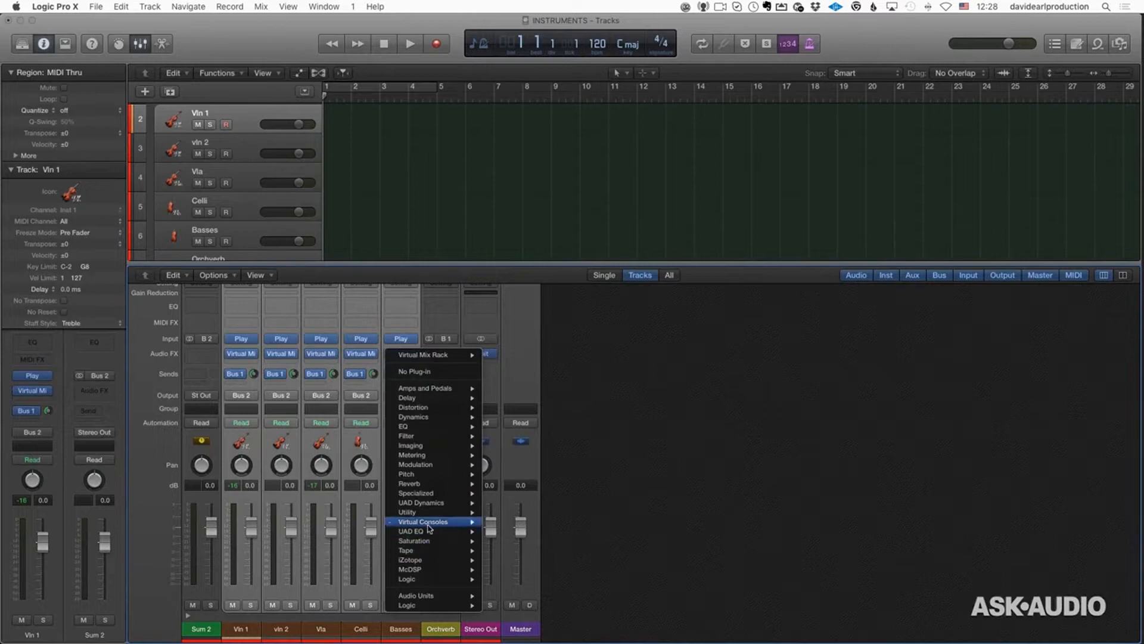
{"action": "mouse_move", "coordinate": [441, 521]}
{"action": "mouse_move", "coordinate": [540, 570]}
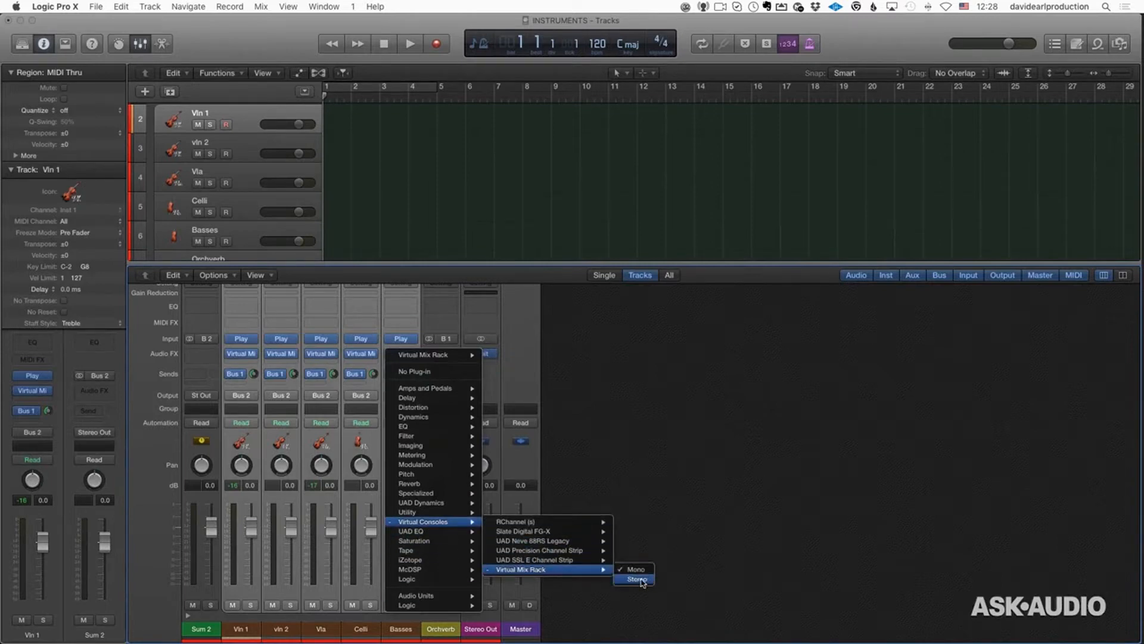
{"action": "left_click", "coordinate": [643, 582]}
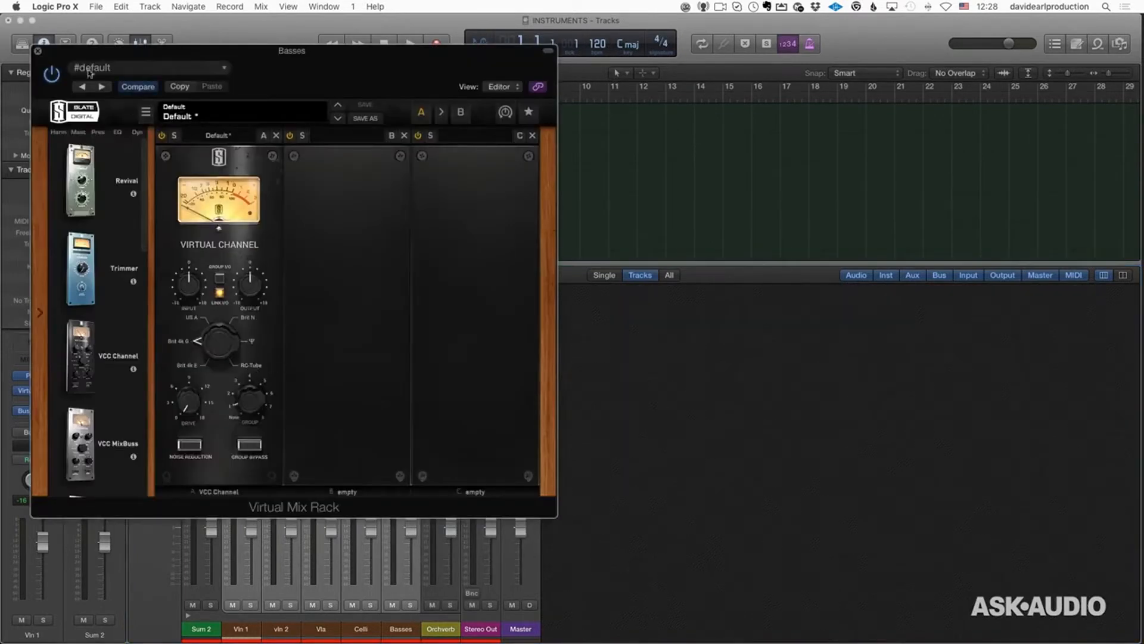
{"action": "left_click", "coordinate": [38, 52]}
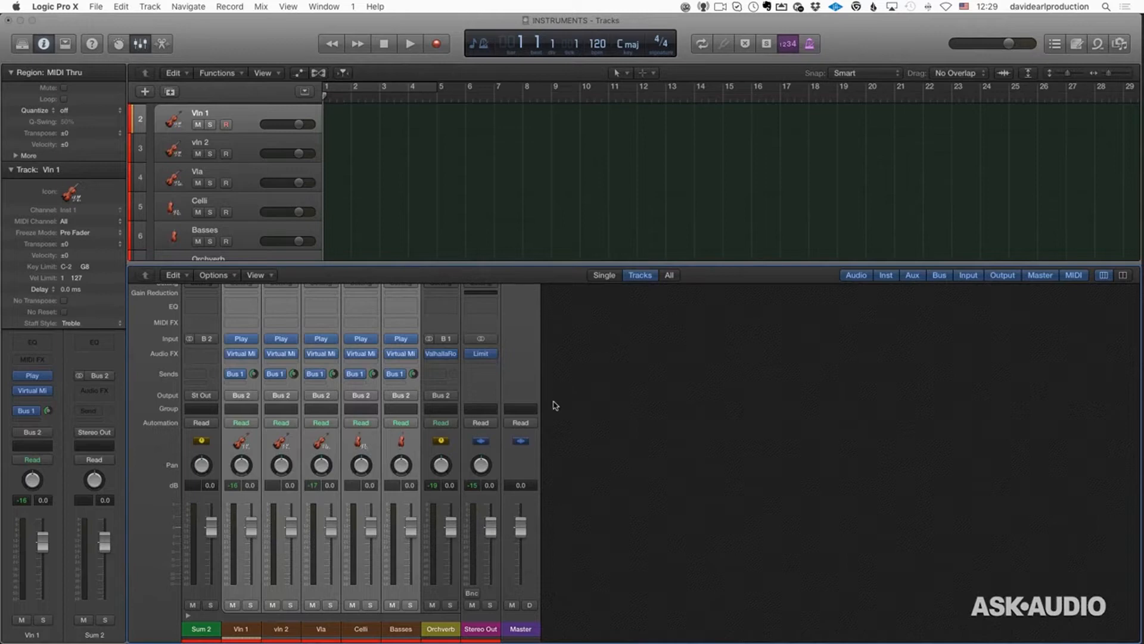
Step: Add Stereo Out to the track list by setting its channel strip's automation mode to Read, and hide the mixer
{"action": "left_click", "coordinate": [433, 630]}
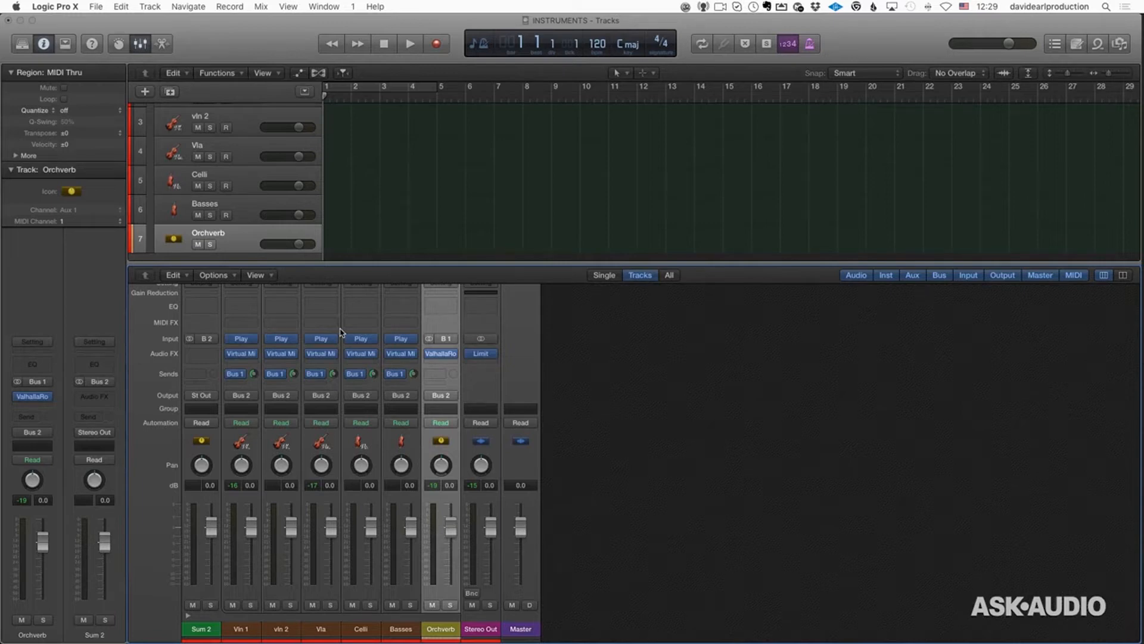
{"action": "left_click", "coordinate": [483, 634]}
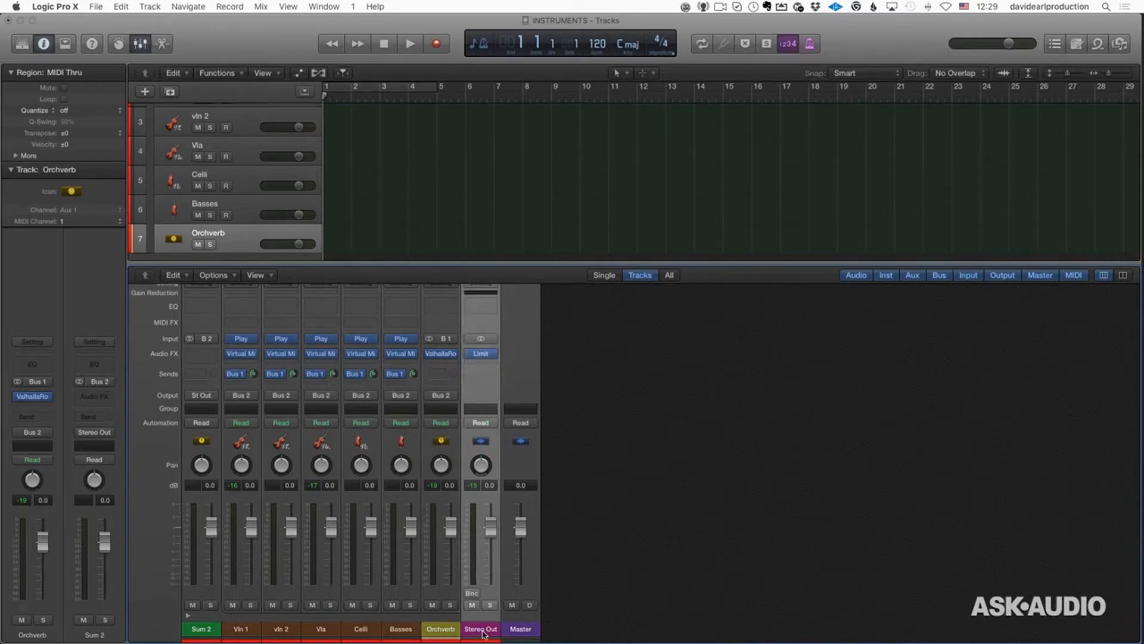
{"action": "left_click", "coordinate": [487, 423]}
{"action": "left_click", "coordinate": [487, 424]}
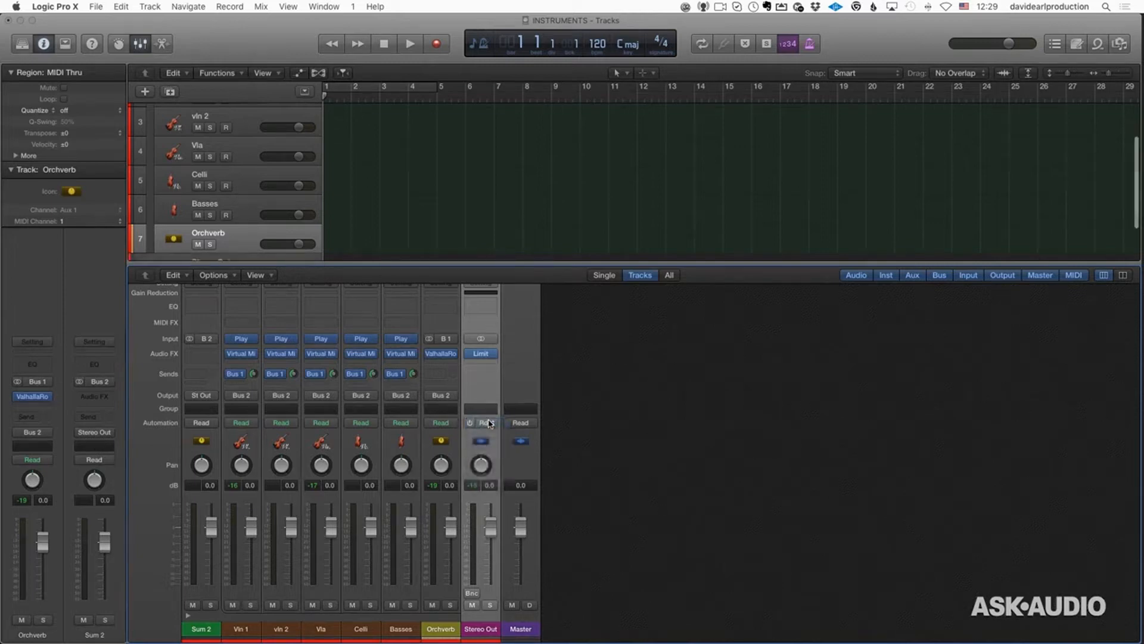
{"action": "left_click", "coordinate": [485, 423]}
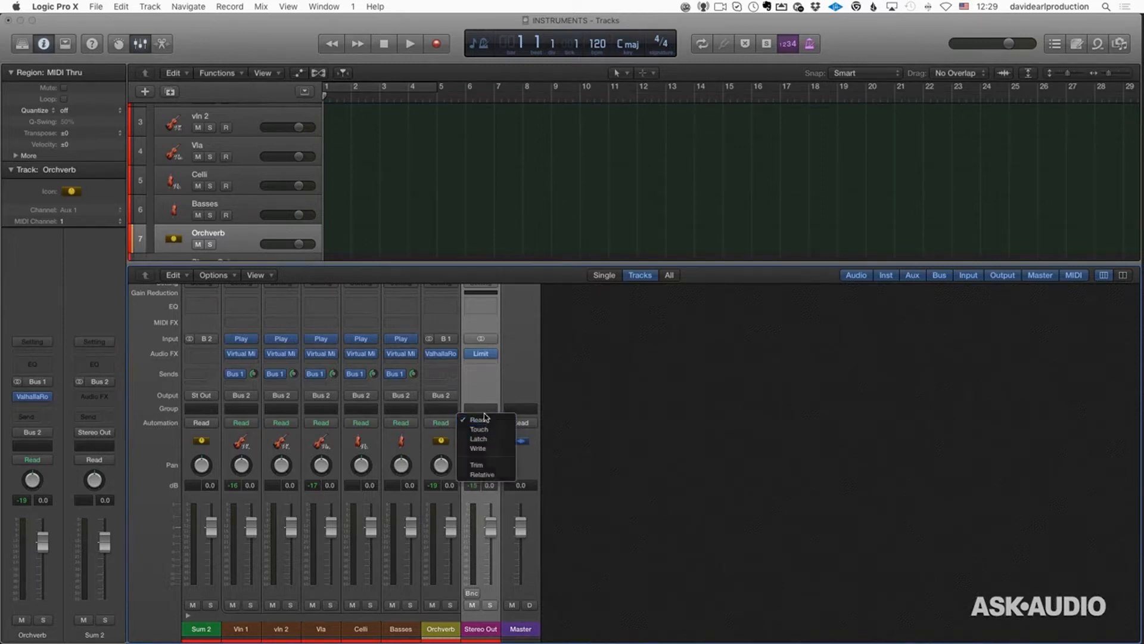
{"action": "left_click", "coordinate": [486, 425]}
{"action": "left_click", "coordinate": [485, 423]}
{"action": "left_click", "coordinate": [486, 425]}
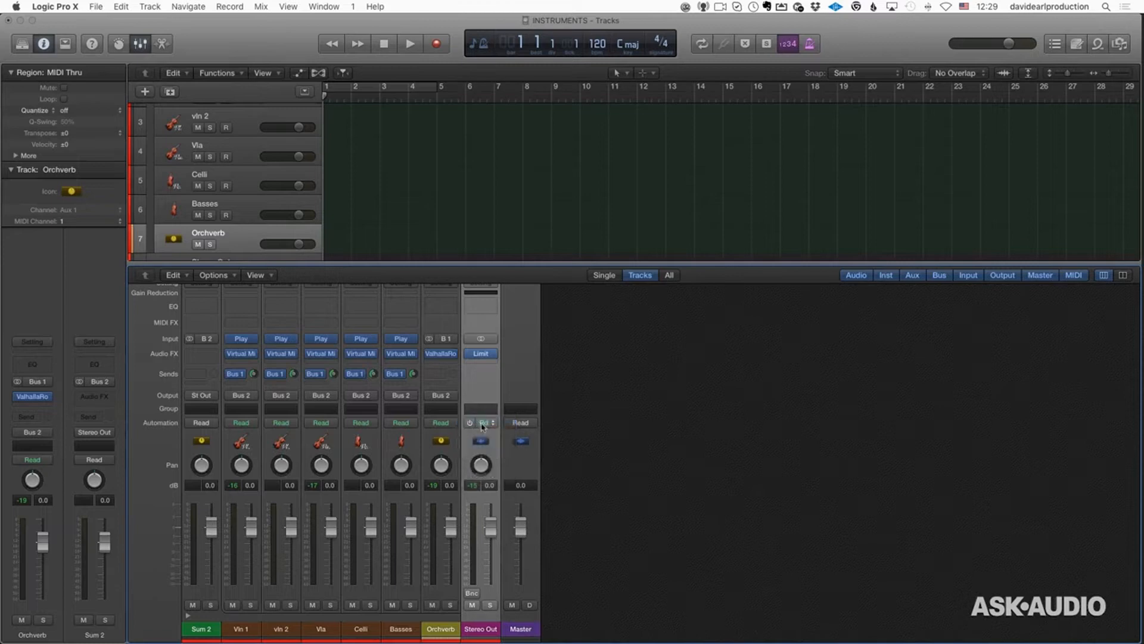
{"action": "key", "text": "x"}
Step: Try to delete the Stereo Out track from the track list
{"action": "left_click", "coordinate": [218, 329]}
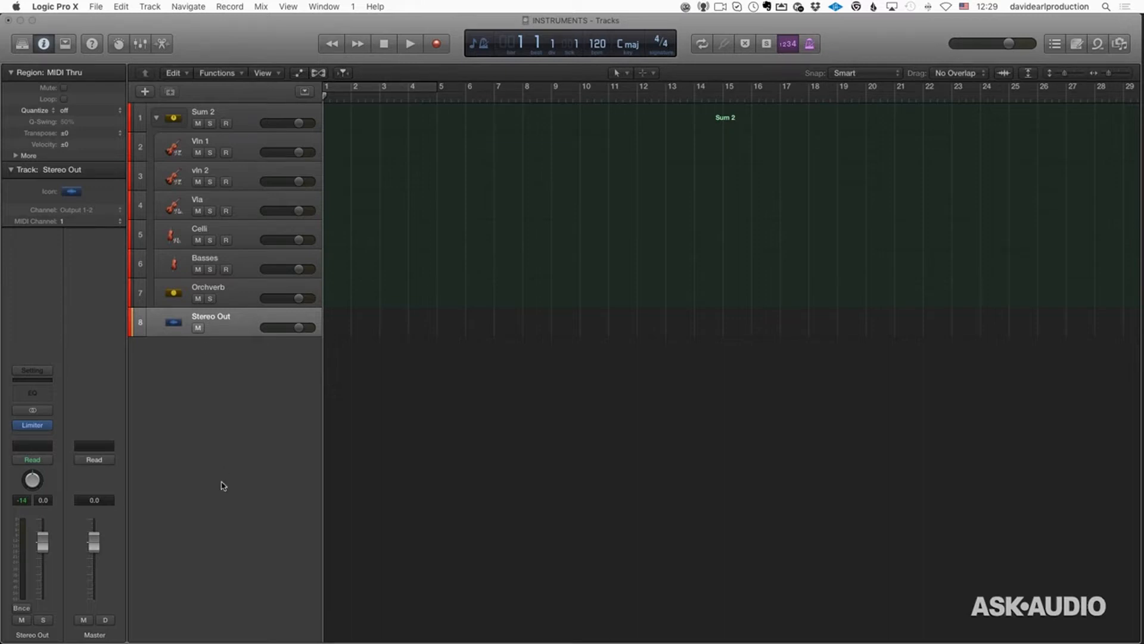
{"action": "key", "text": "super+BackSpace"}
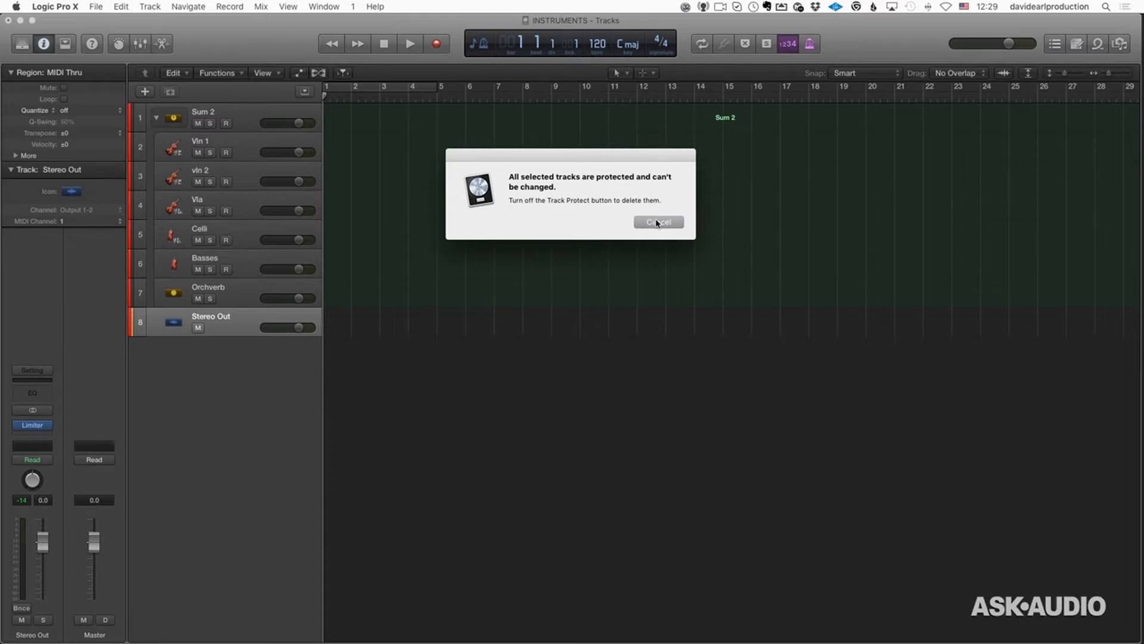
{"action": "left_click", "coordinate": [658, 221]}
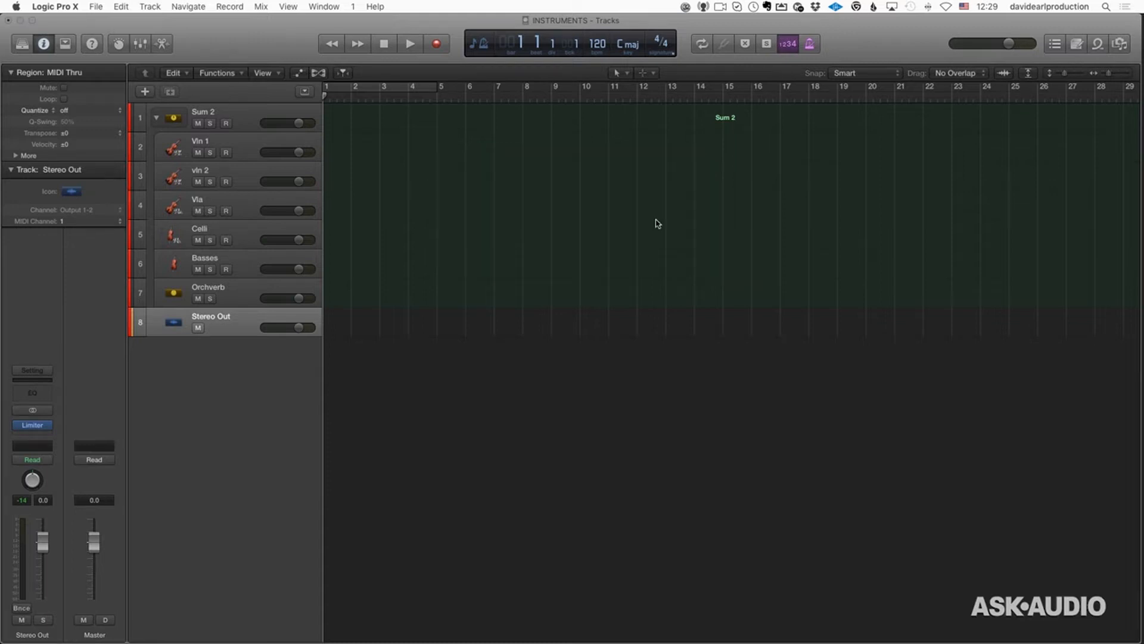
Step: Delete the Orchverb track and undo the deletion
{"action": "left_click", "coordinate": [235, 296]}
{"action": "key", "text": "super+BackSpace"}
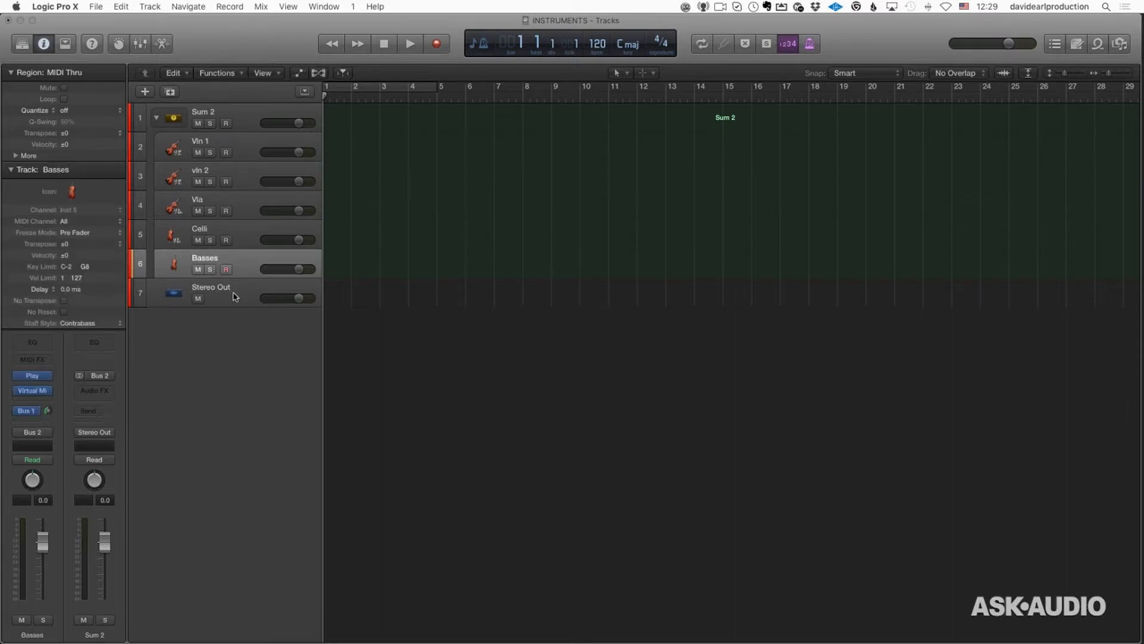
{"action": "key", "text": "super+z"}
Step: Mark the Stereo Out track as hidden and conceal hidden tracks in the track list
{"action": "left_click", "coordinate": [238, 325]}
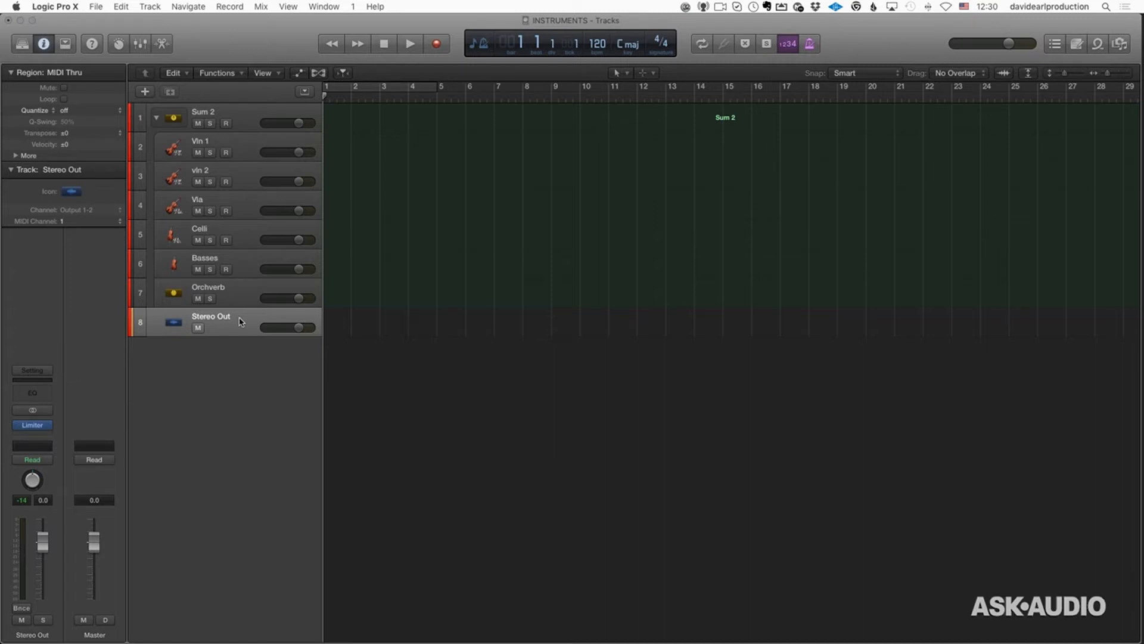
{"action": "key", "text": "h"}
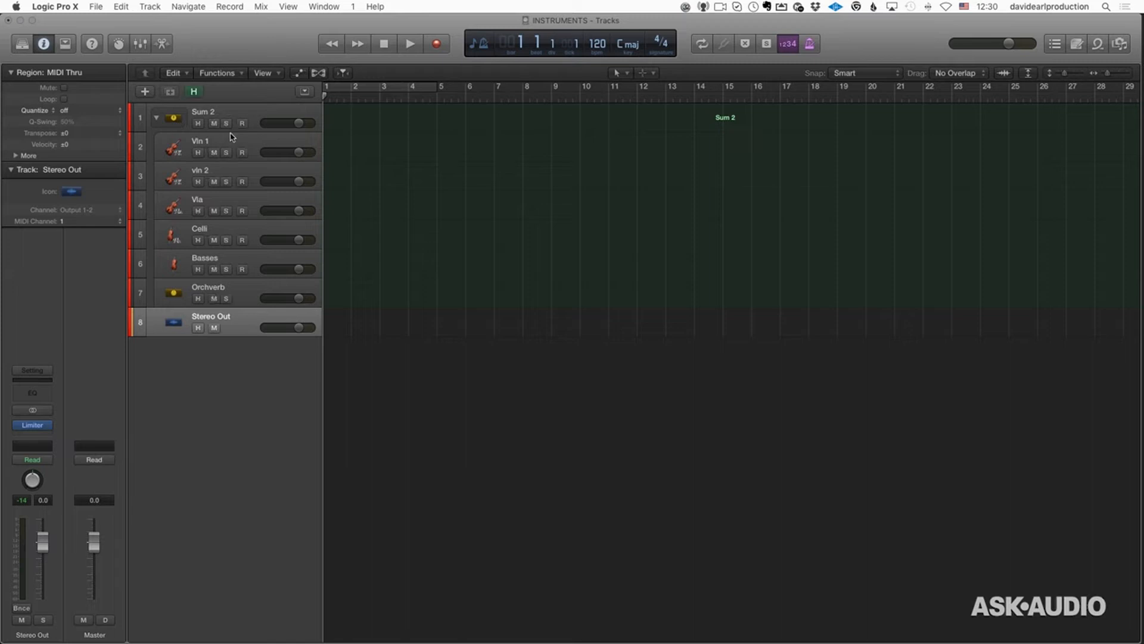
{"action": "left_click", "coordinate": [198, 328]}
{"action": "key", "text": "h"}
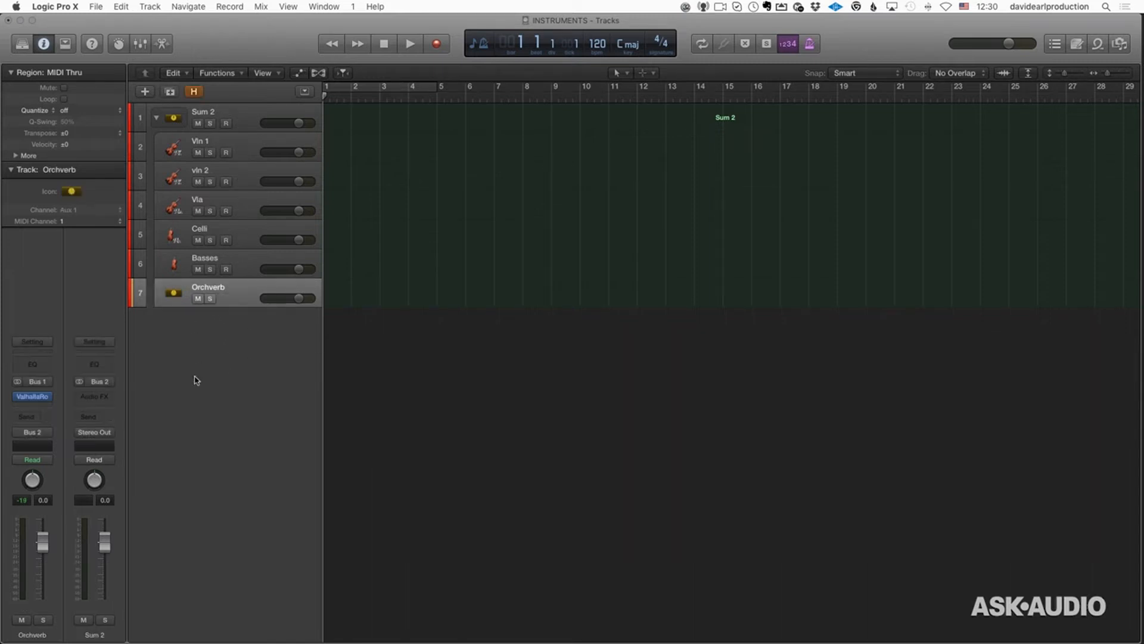
Step: Reveal the hidden tracks and remove the hidden mark from Stereo Out, keeping the hide controls shown on the tracks
{"action": "key", "text": "h"}
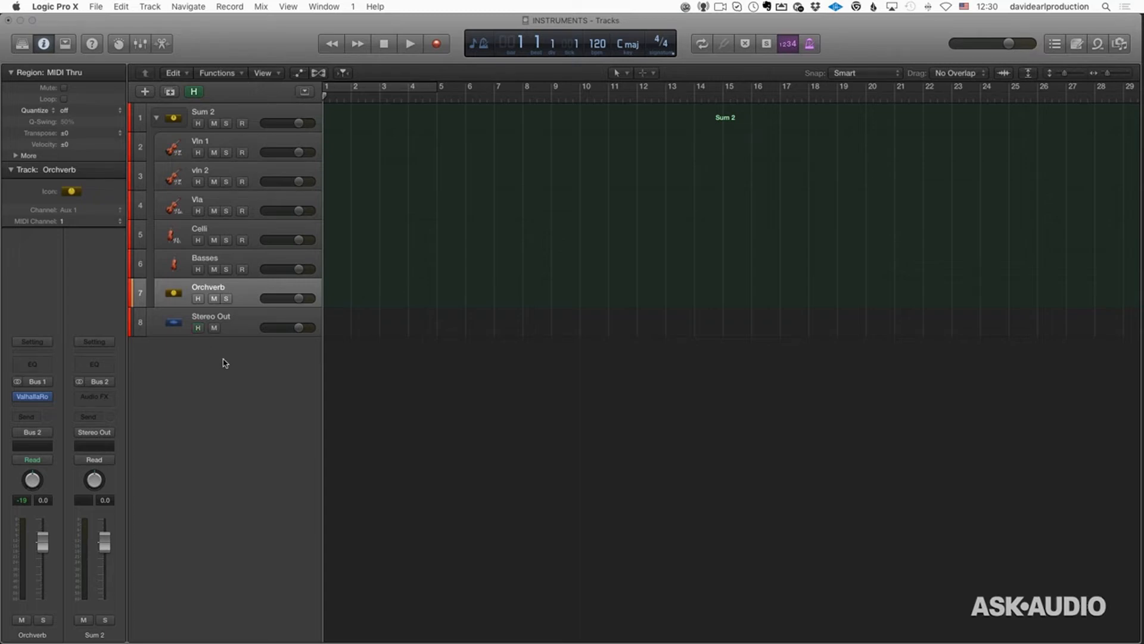
{"action": "left_click", "coordinate": [238, 319]}
{"action": "key", "text": "h"}
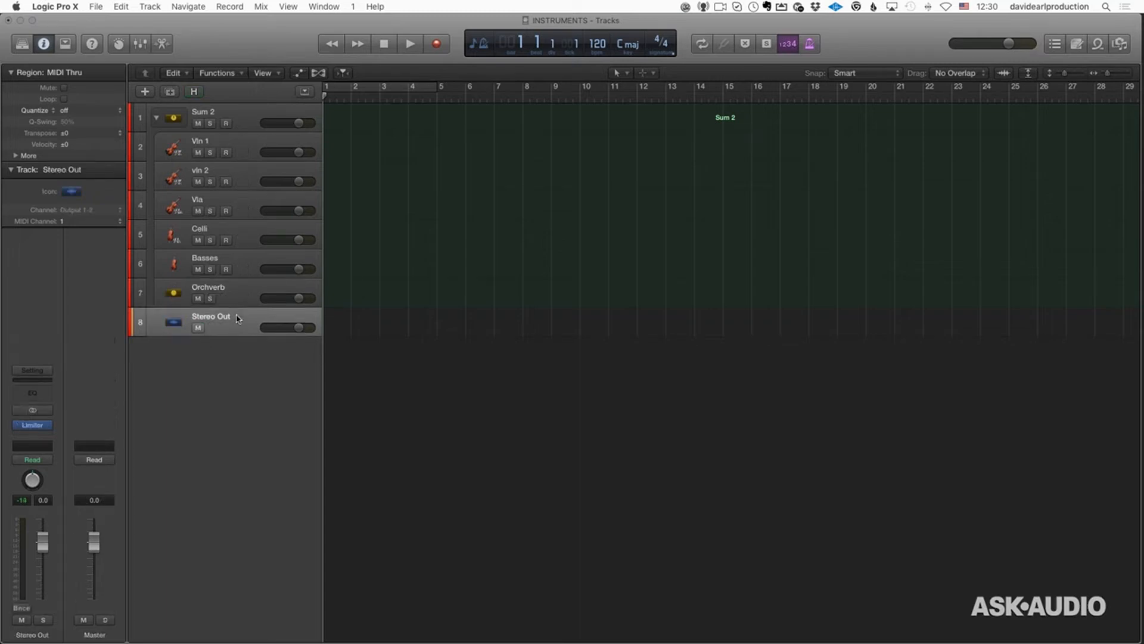
{"action": "key", "text": "h"}
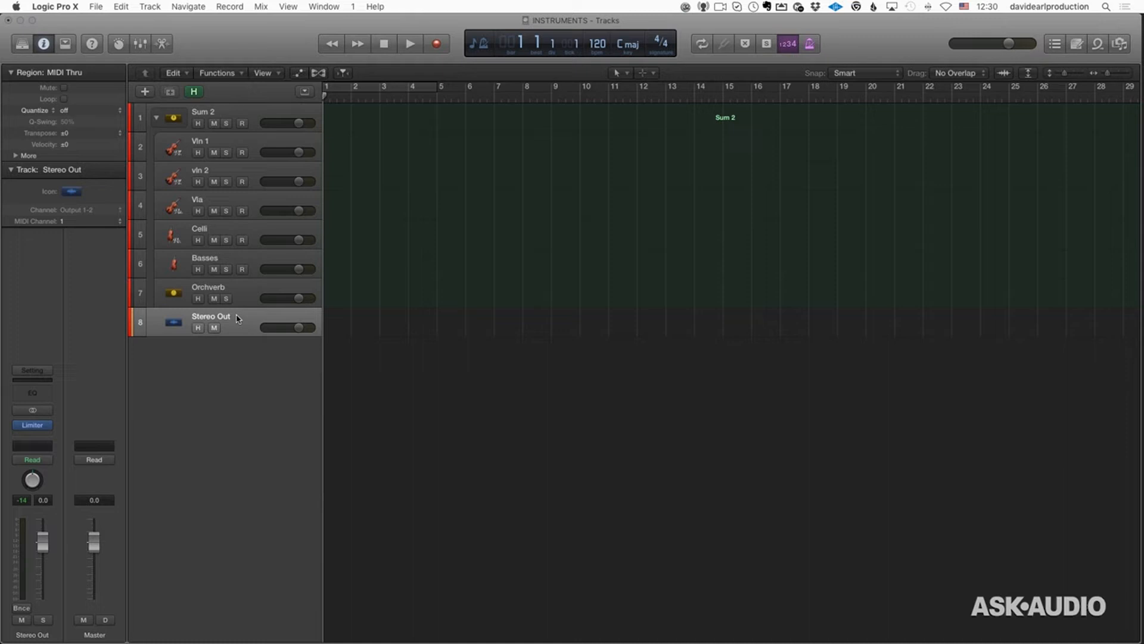
Step: Mark Stereo Out as hidden again, alternate between concealing and revealing it, and reselect the track to unhide it
{"action": "left_click", "coordinate": [198, 327]}
{"action": "key", "text": "h"}
{"action": "key", "text": "h"}
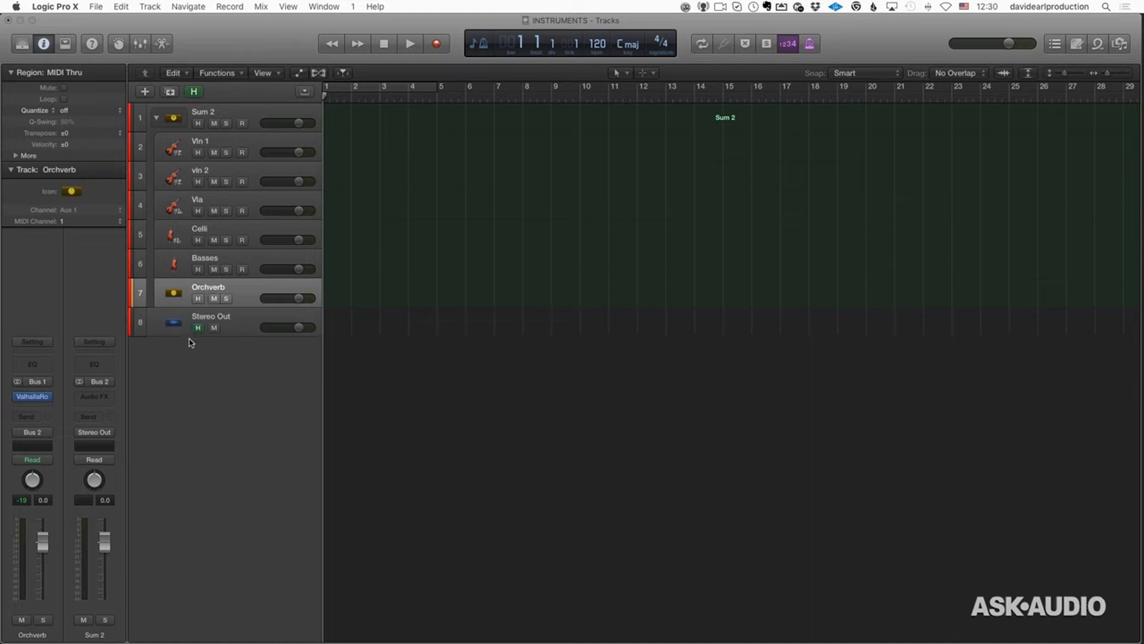
{"action": "key", "text": "h"}
{"action": "left_click", "coordinate": [199, 327]}
{"action": "key", "text": "h"}
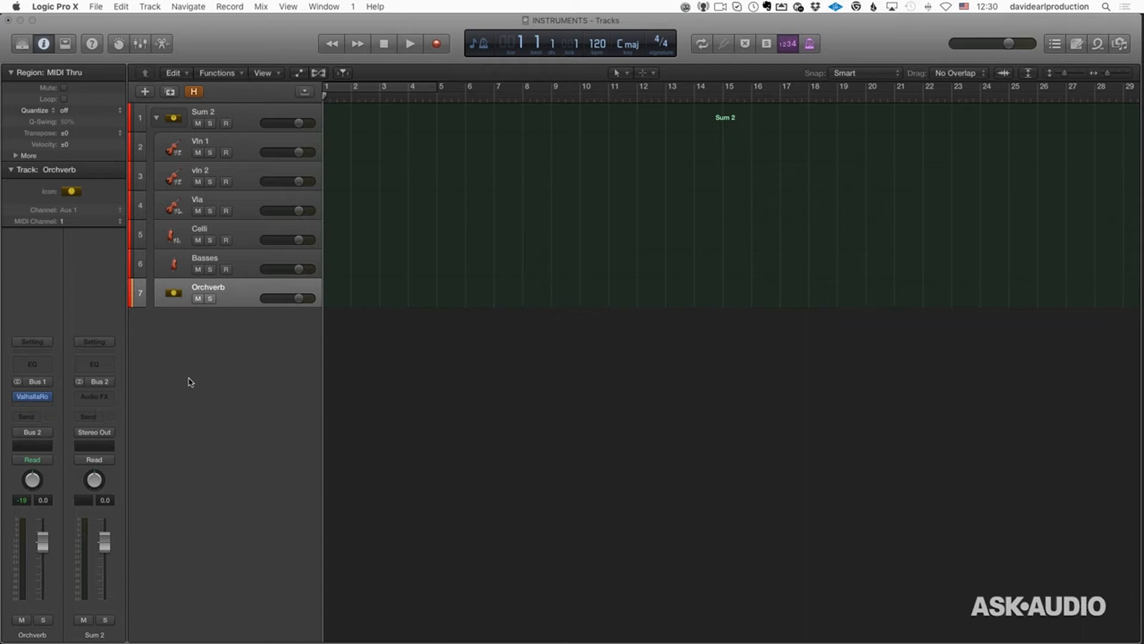
{"action": "key", "text": "h"}
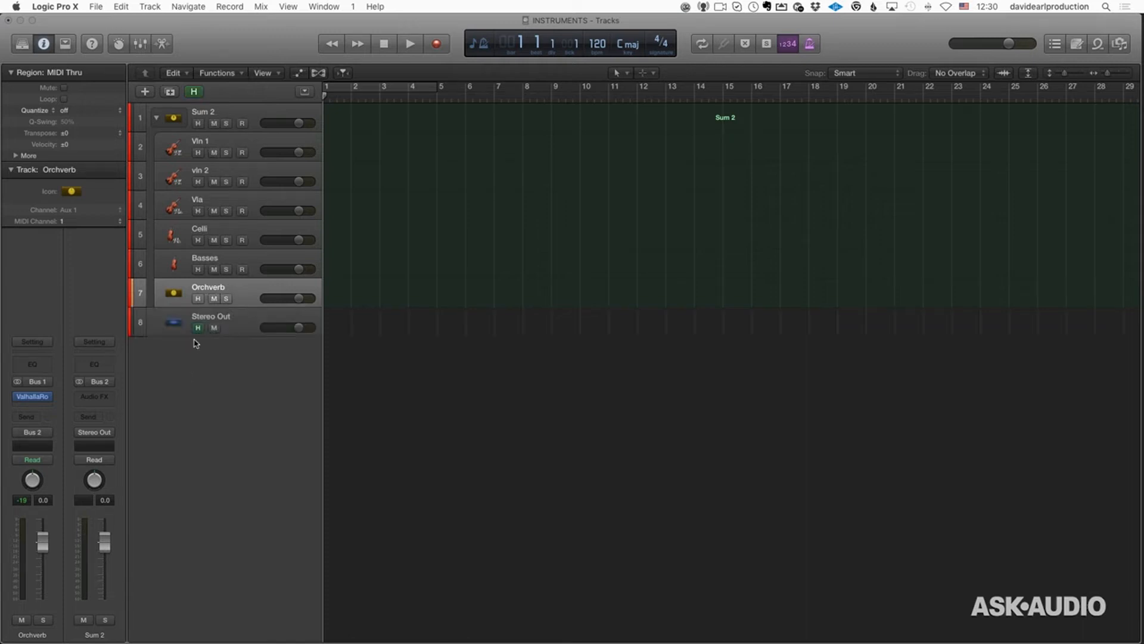
{"action": "left_click", "coordinate": [243, 324]}
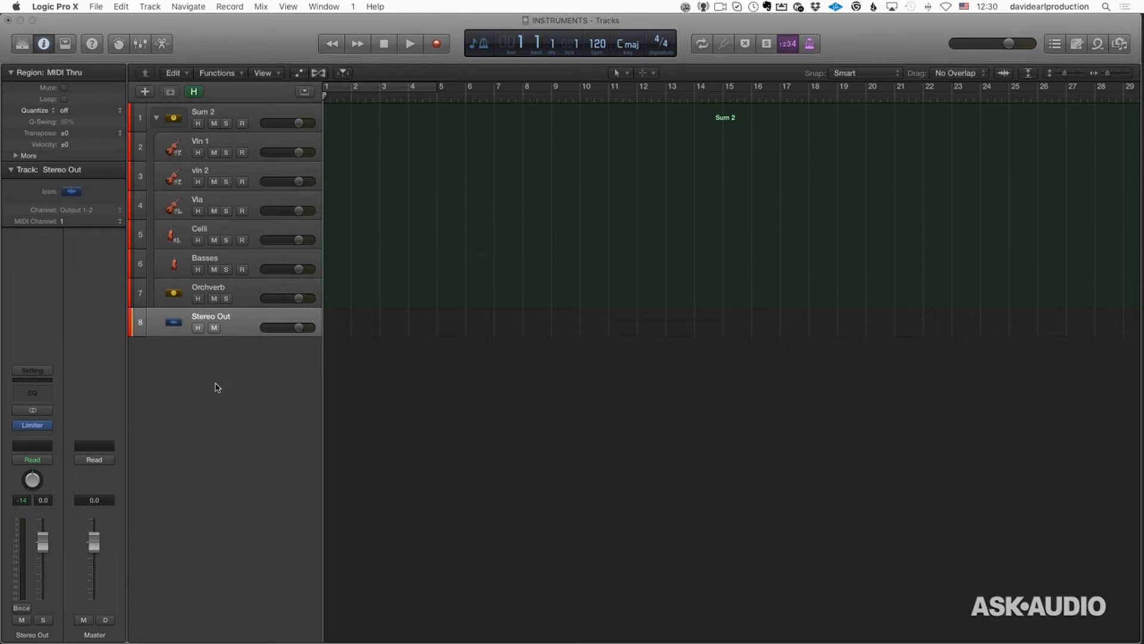
Step: Rename the Sum 2 track stack as EW Orch BIG STUFF and give it the string section icon from the Strings category
{"action": "key", "text": "super+Tab"}
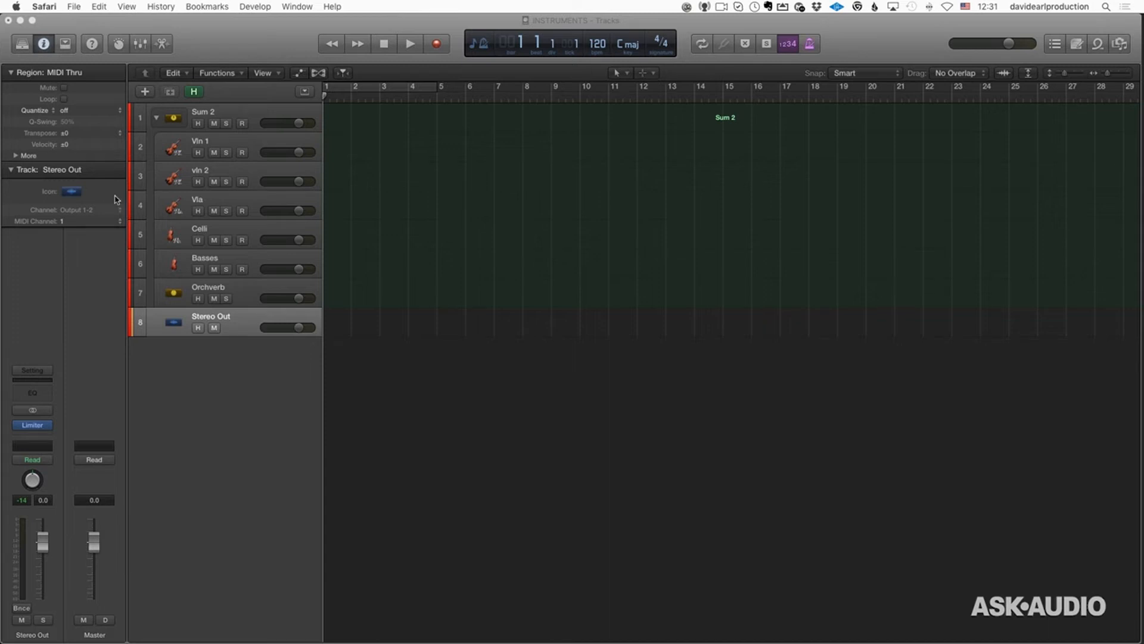
{"action": "left_click", "coordinate": [240, 111]}
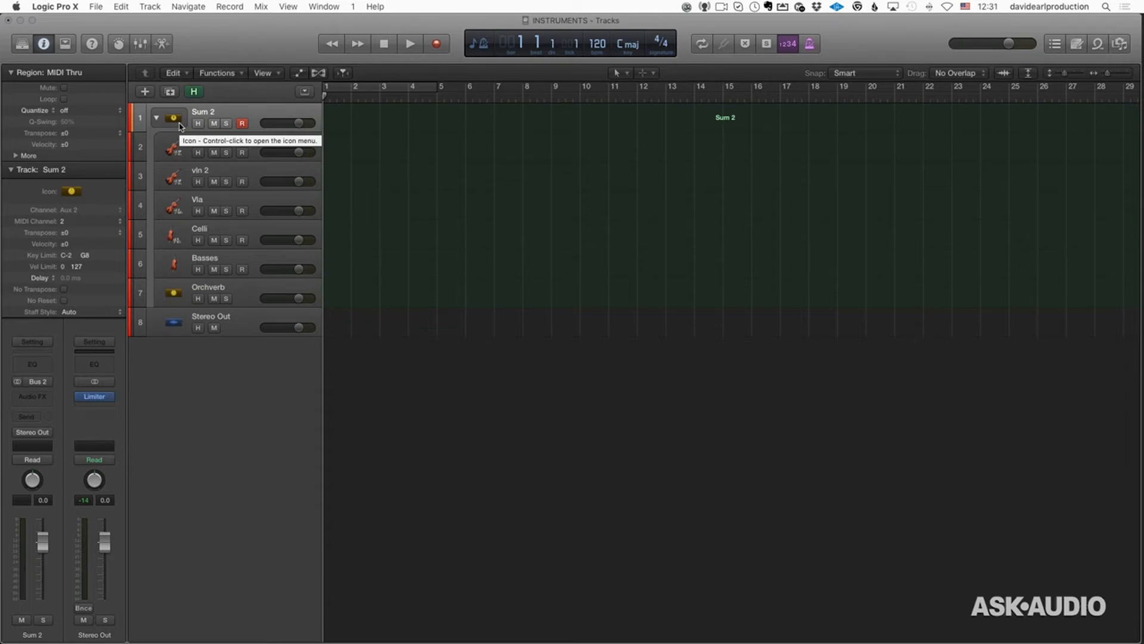
{"action": "double_click", "coordinate": [213, 113]}
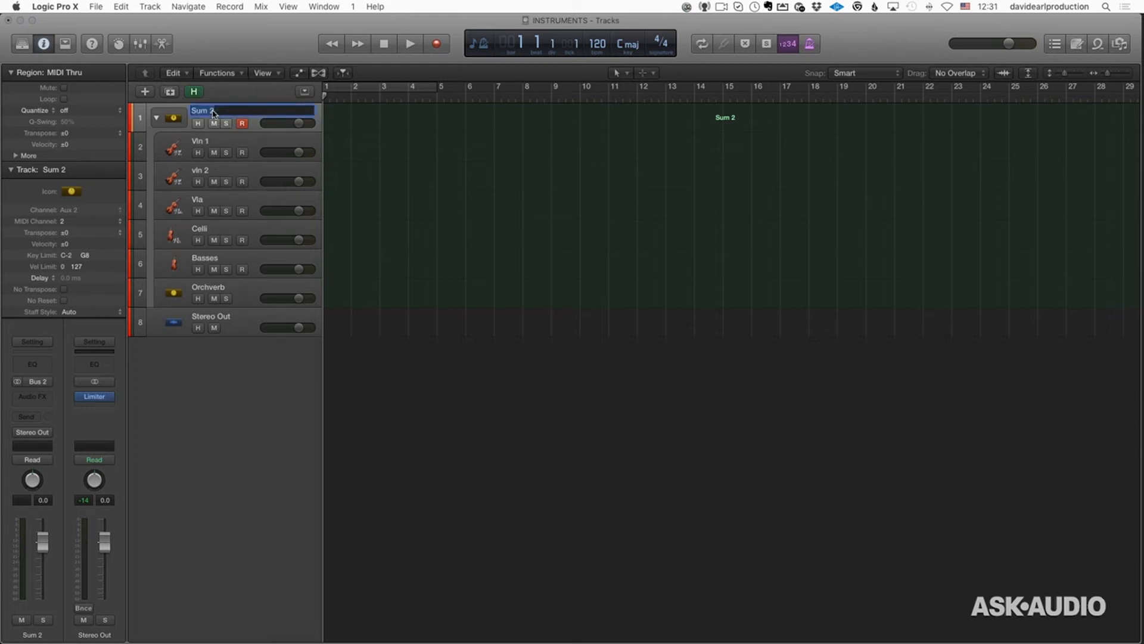
{"action": "type", "text": "EW Orch BIG STUFF"}
{"action": "left_click", "coordinate": [71, 192]}
{"action": "left_click", "coordinate": [153, 206]}
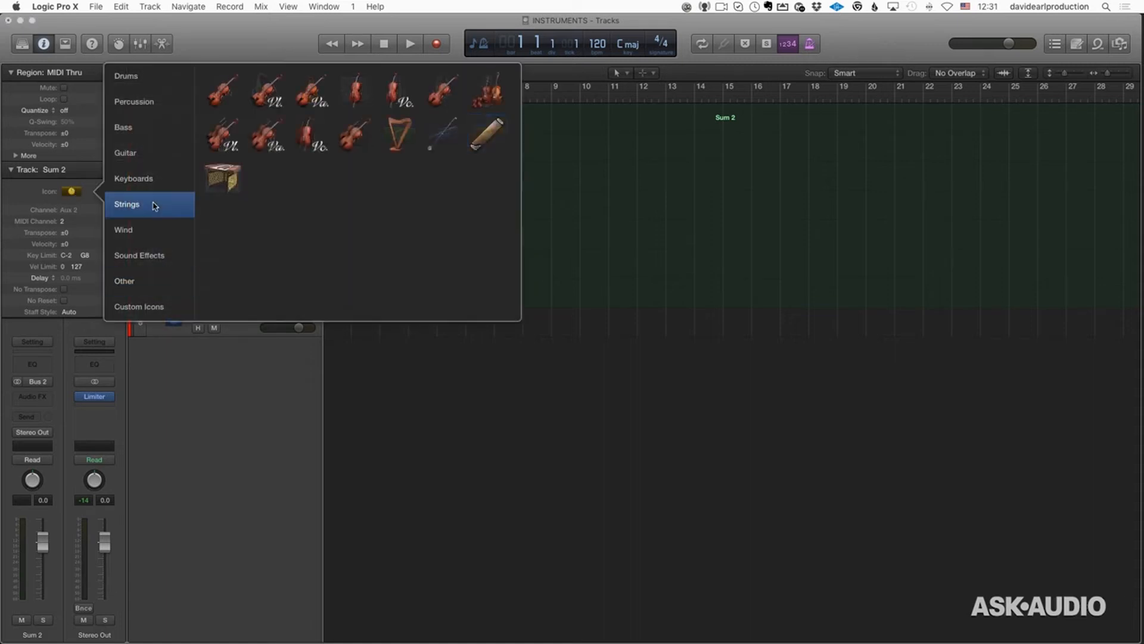
{"action": "left_click", "coordinate": [488, 94]}
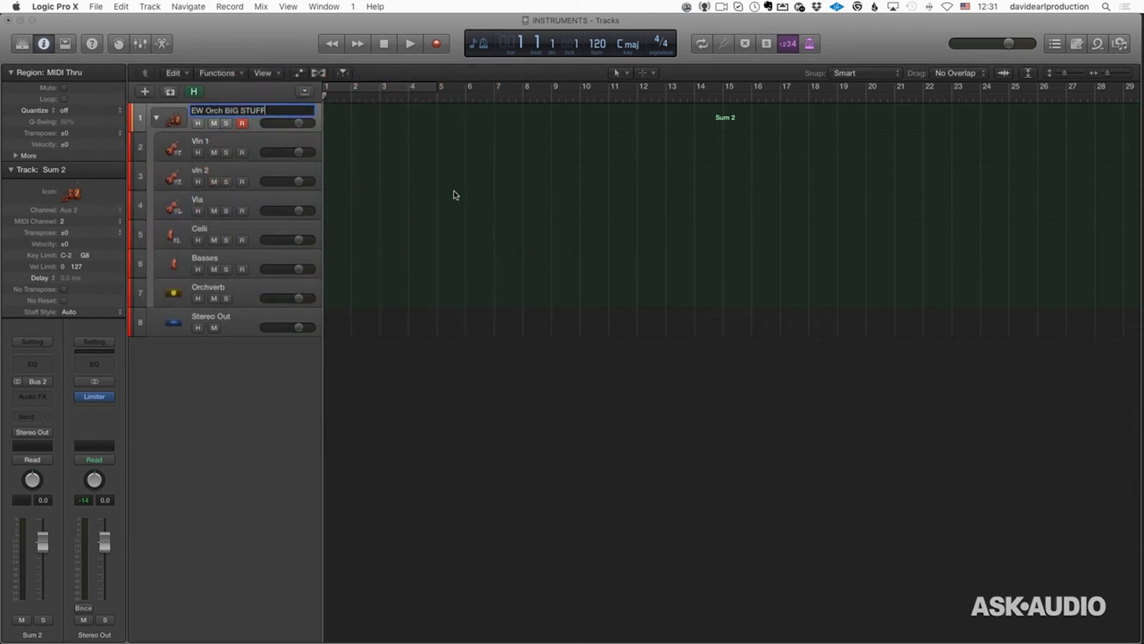
{"action": "key", "text": "Return"}
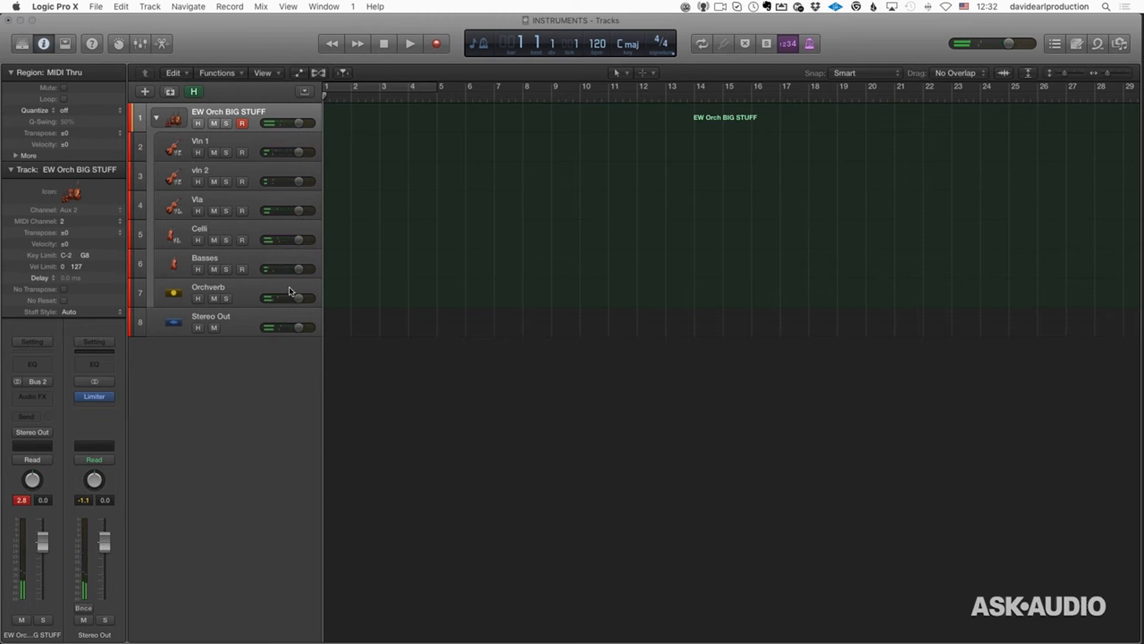
Step: Lower the volume of the five string tracks from Vln 1 to Basses together to -7.0 dB, leaving Orchverb out of the selection
{"action": "left_click", "coordinate": [262, 146]}
{"action": "left_click", "coordinate": [252, 290], "text": "shift"}
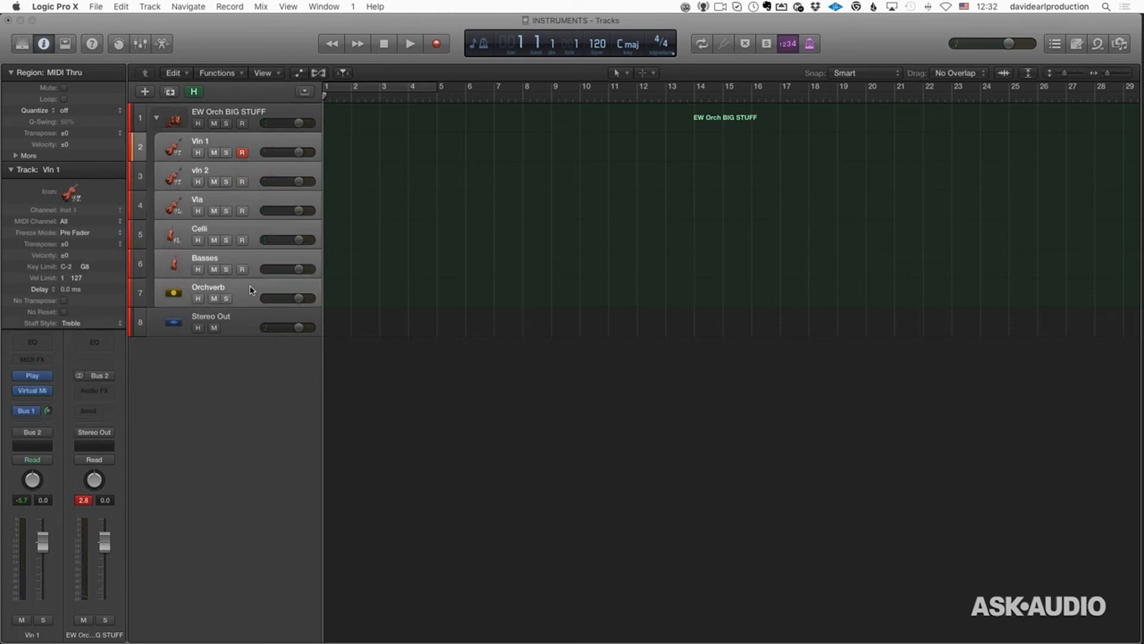
{"action": "left_click", "coordinate": [238, 292], "text": "super"}
{"action": "left_click_drag", "start_coordinate": [302, 265], "coordinate": [260, 273]}
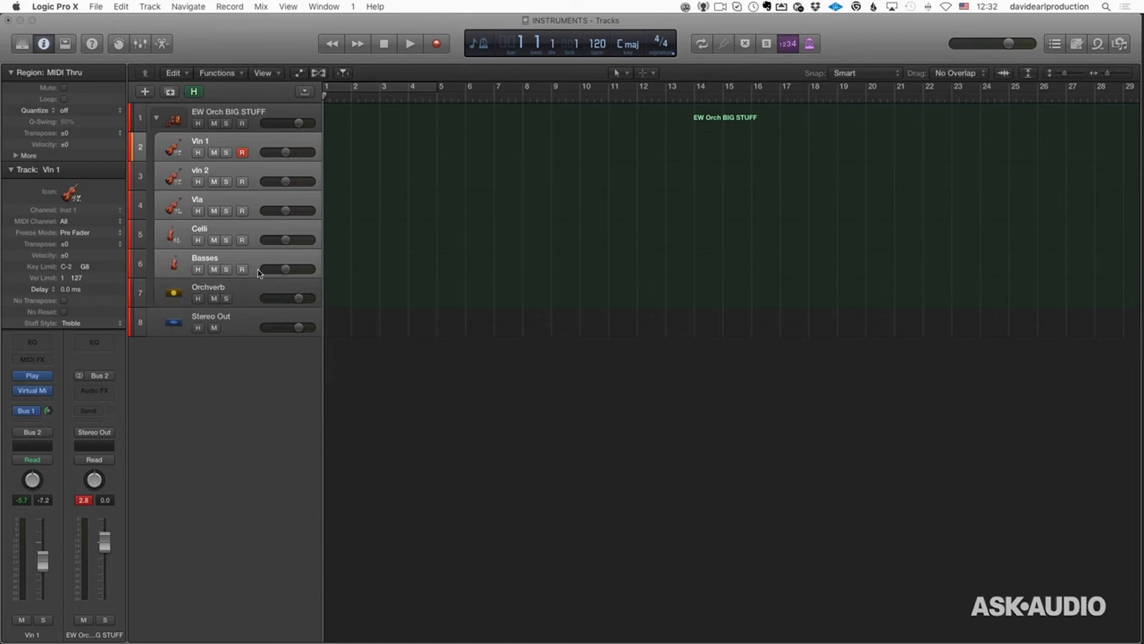
{"action": "left_click", "coordinate": [236, 145]}
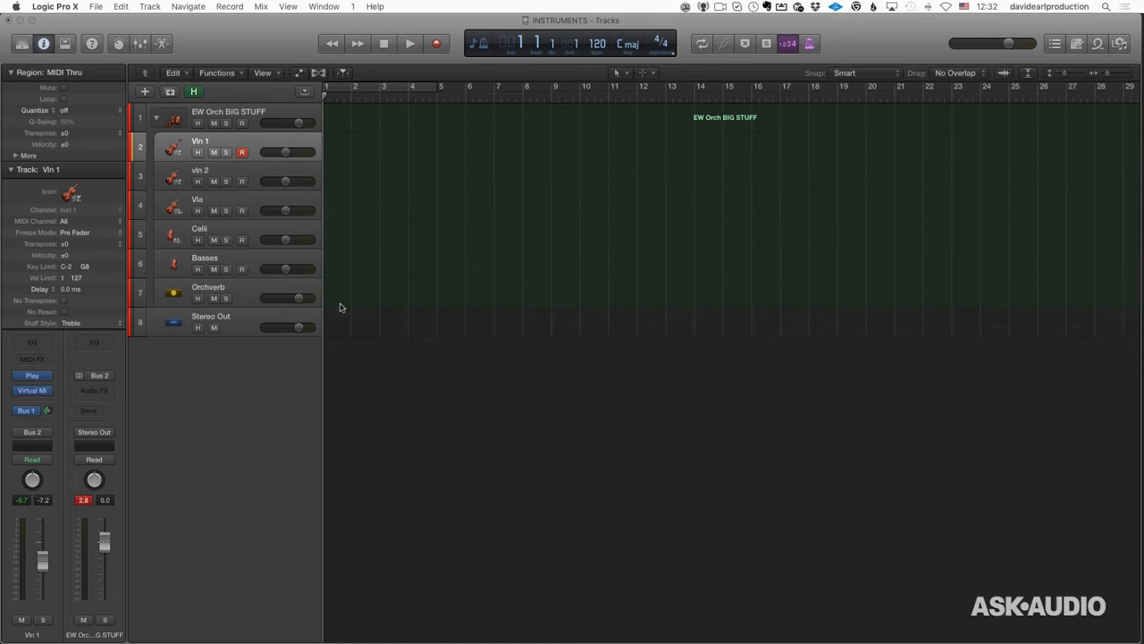
{"action": "left_click", "coordinate": [238, 260], "text": "shift"}
{"action": "left_click_drag", "start_coordinate": [292, 214], "coordinate": [280, 213]}
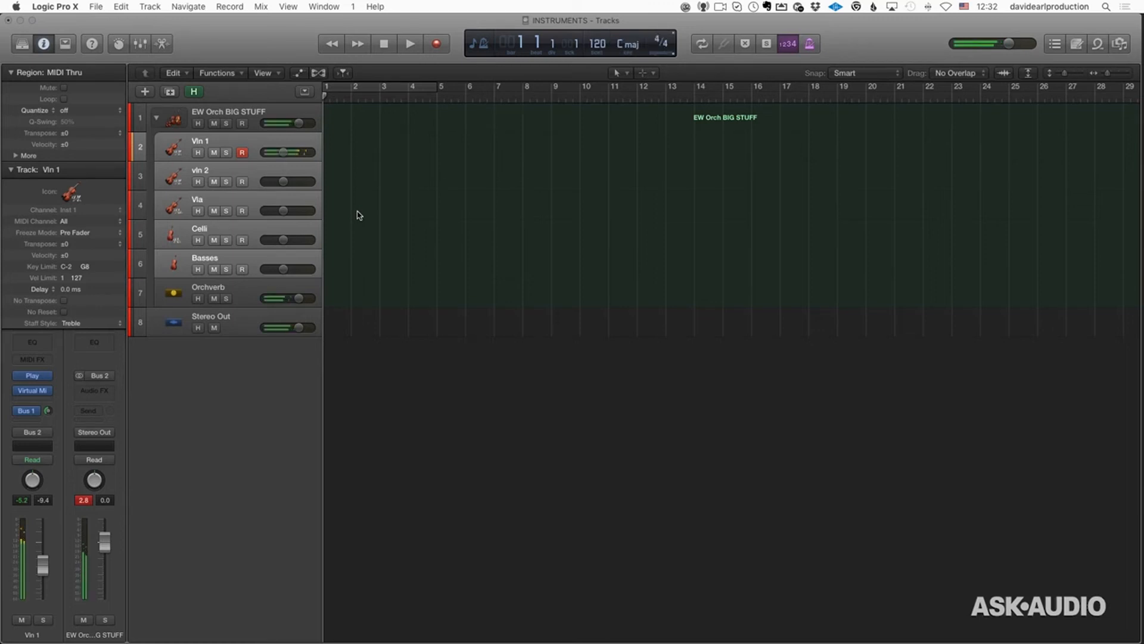
{"action": "left_click_drag", "start_coordinate": [284, 153], "coordinate": [287, 153]}
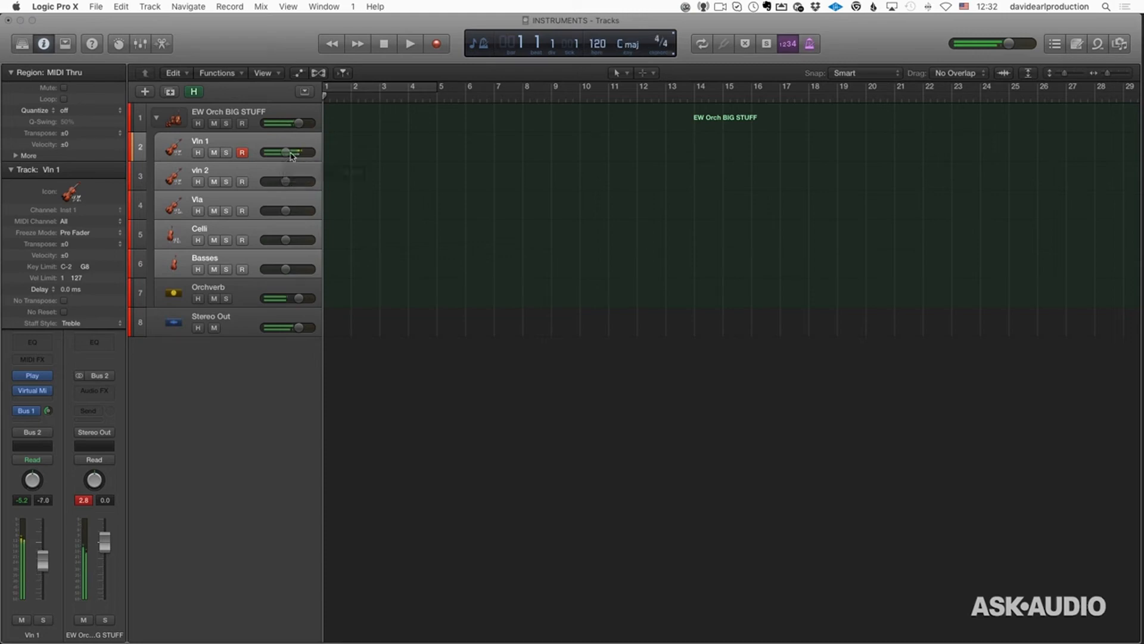
Step: Save the EW Orch BIG STUFF track stack as a patch of the same name in the Orchestral folder
{"action": "left_click", "coordinate": [230, 116]}
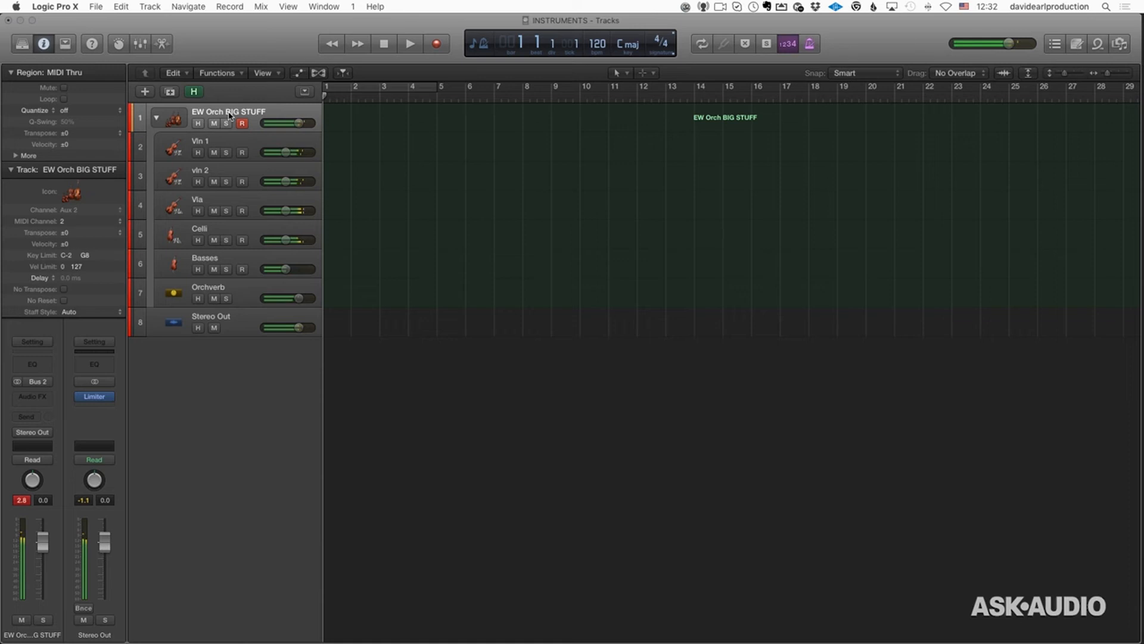
{"action": "left_click", "coordinate": [241, 145]}
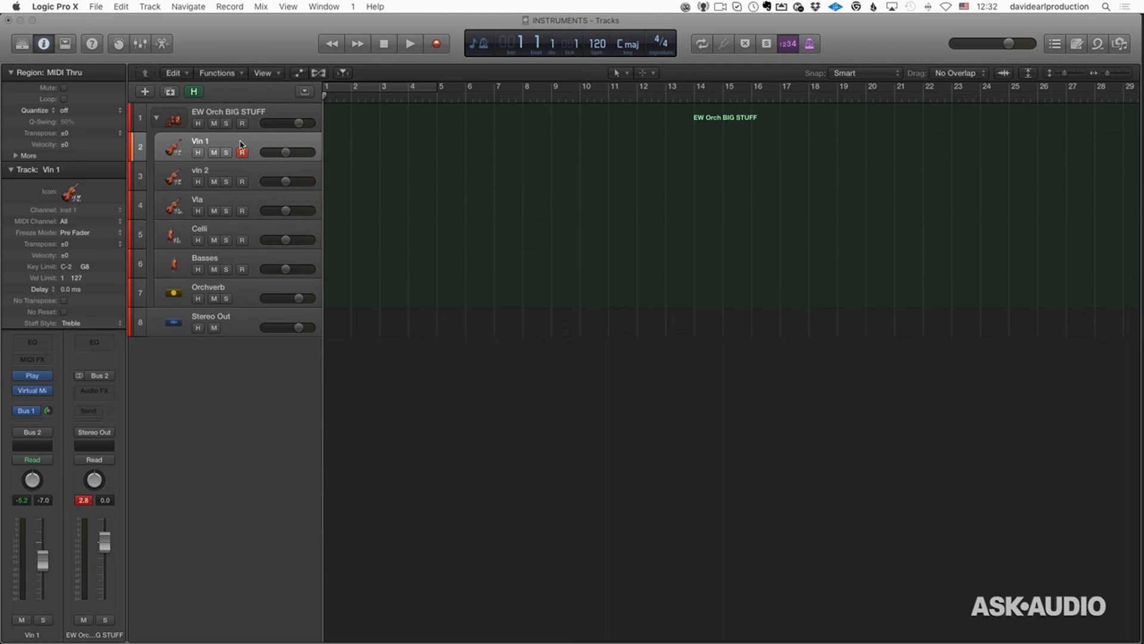
{"action": "left_click", "coordinate": [229, 110]}
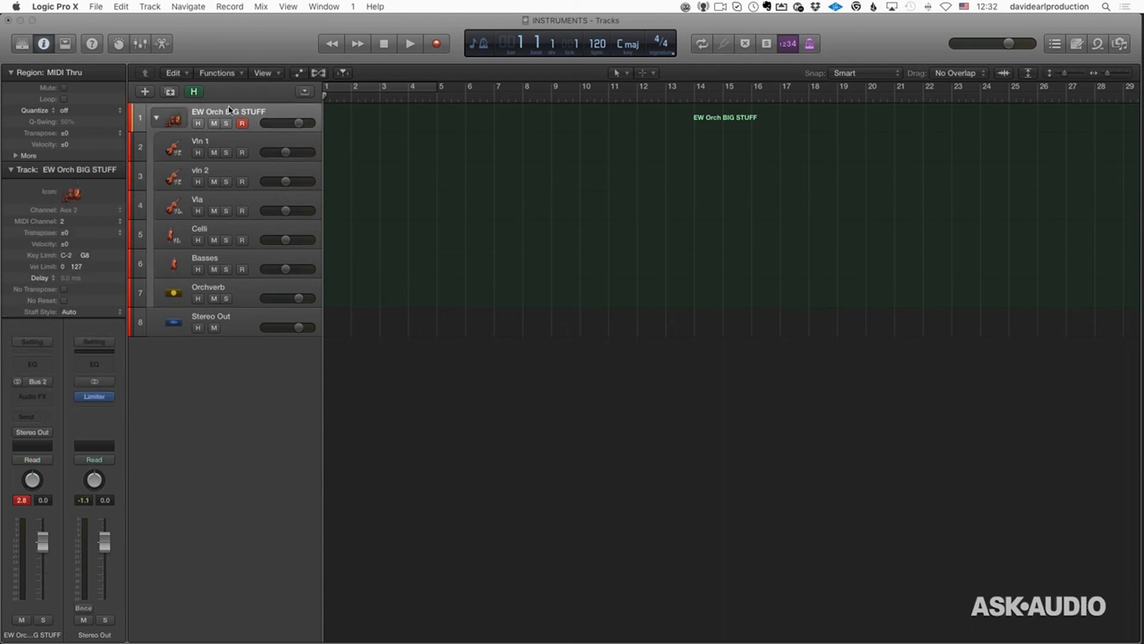
{"action": "key", "text": "y"}
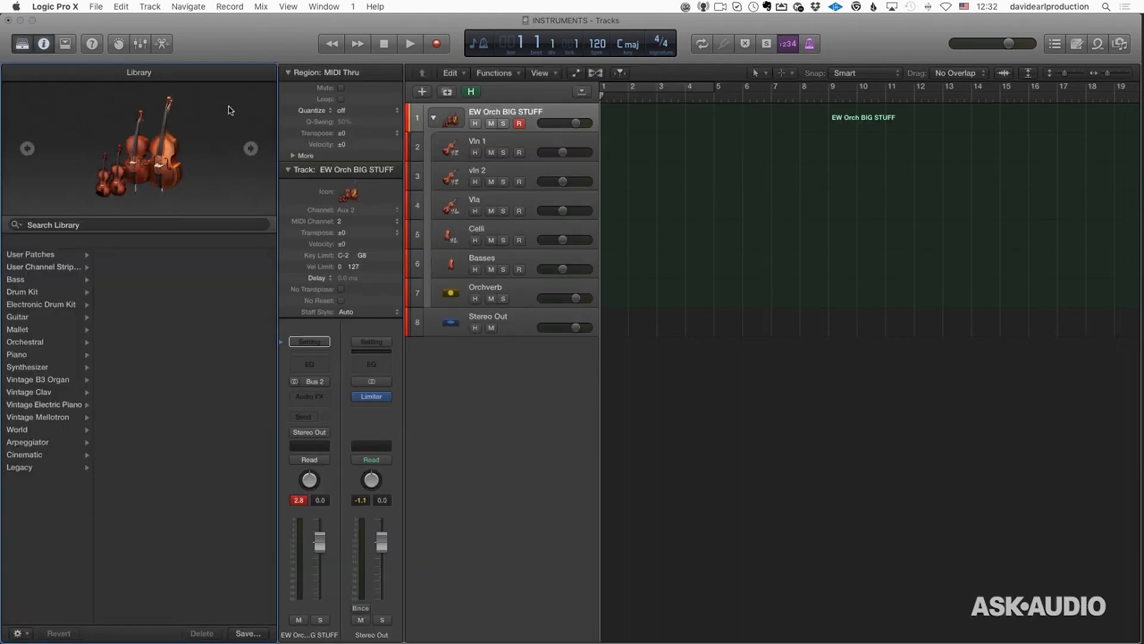
{"action": "left_click", "coordinate": [255, 632]}
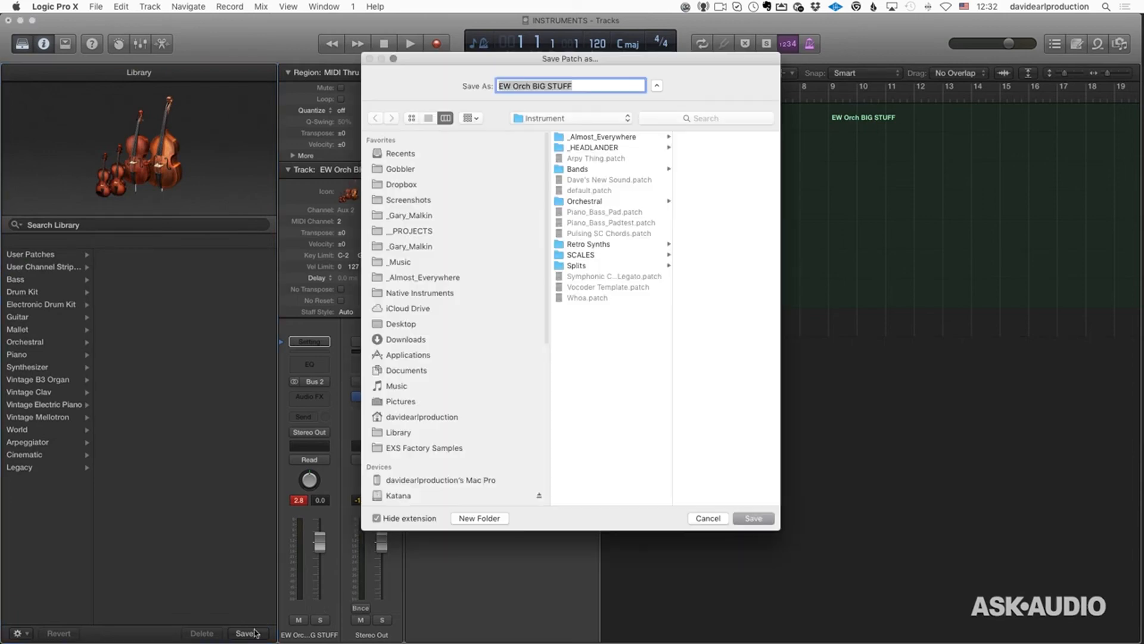
{"action": "left_click", "coordinate": [599, 204]}
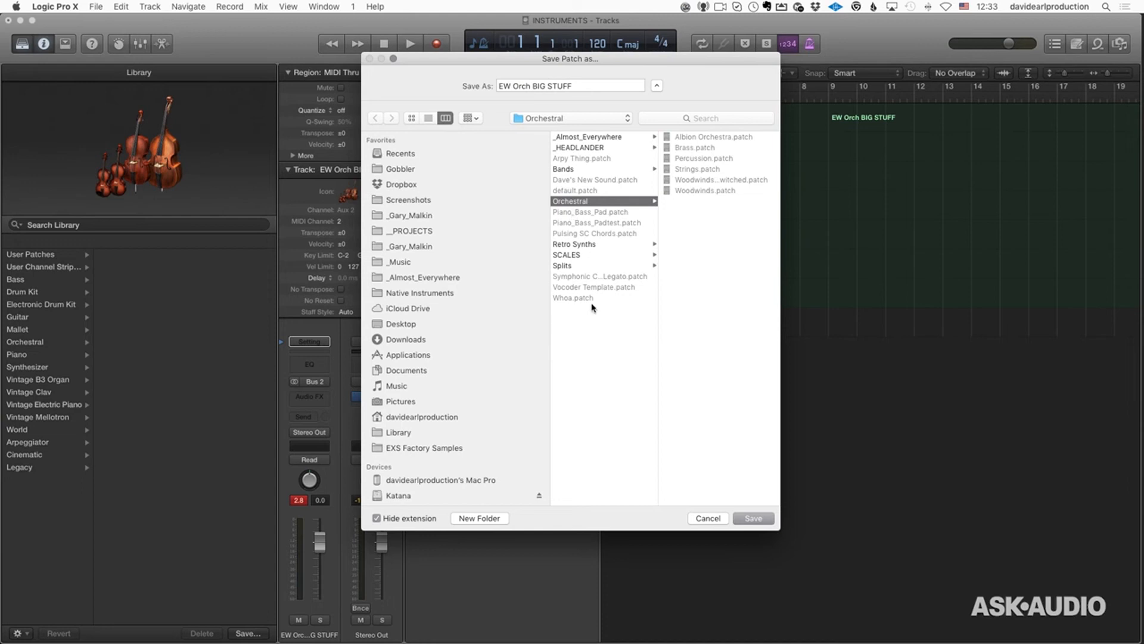
{"action": "left_click", "coordinate": [594, 411]}
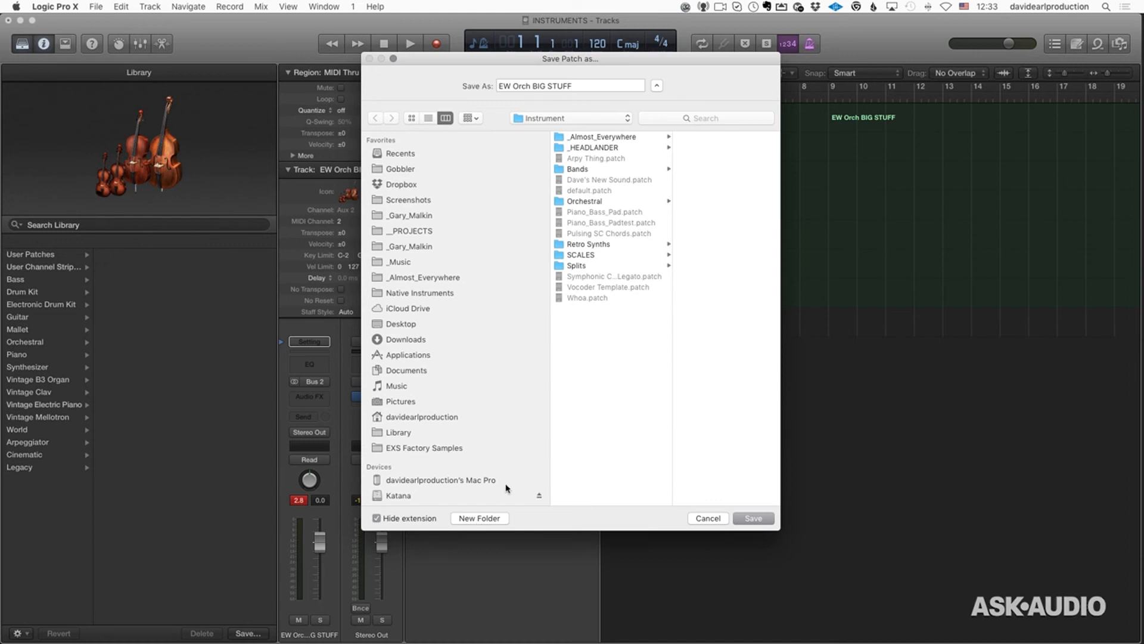
{"action": "left_click", "coordinate": [596, 201]}
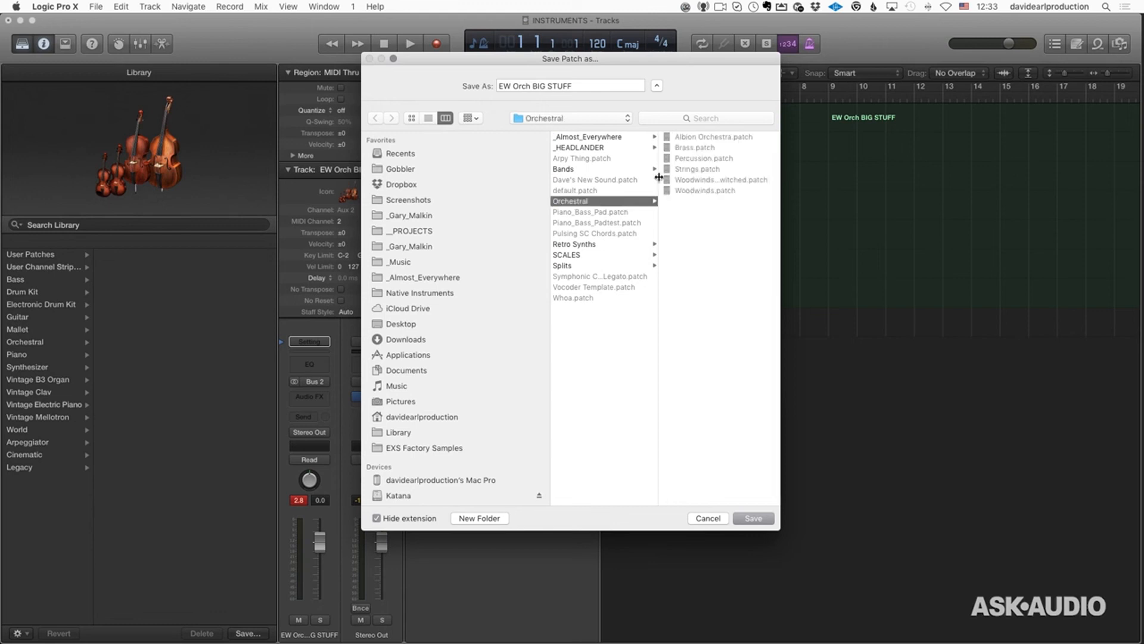
{"action": "left_click", "coordinate": [759, 522]}
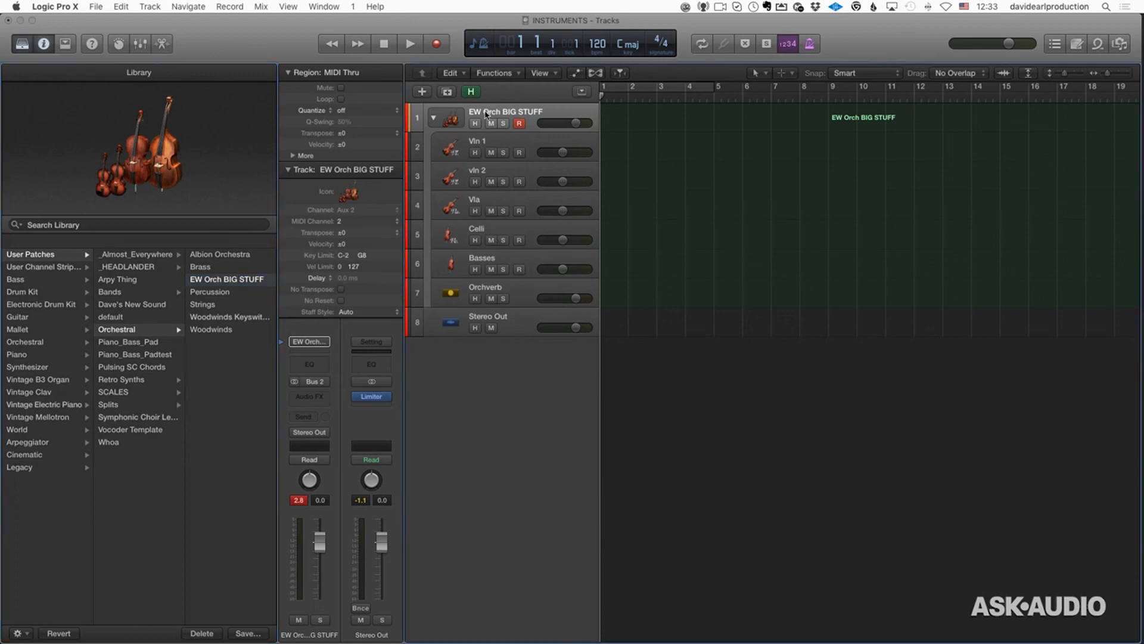
Step: Delete the EW Orch BIG STUFF track stack and create one software instrument track with the Default Patch
{"action": "key", "text": "Delete"}
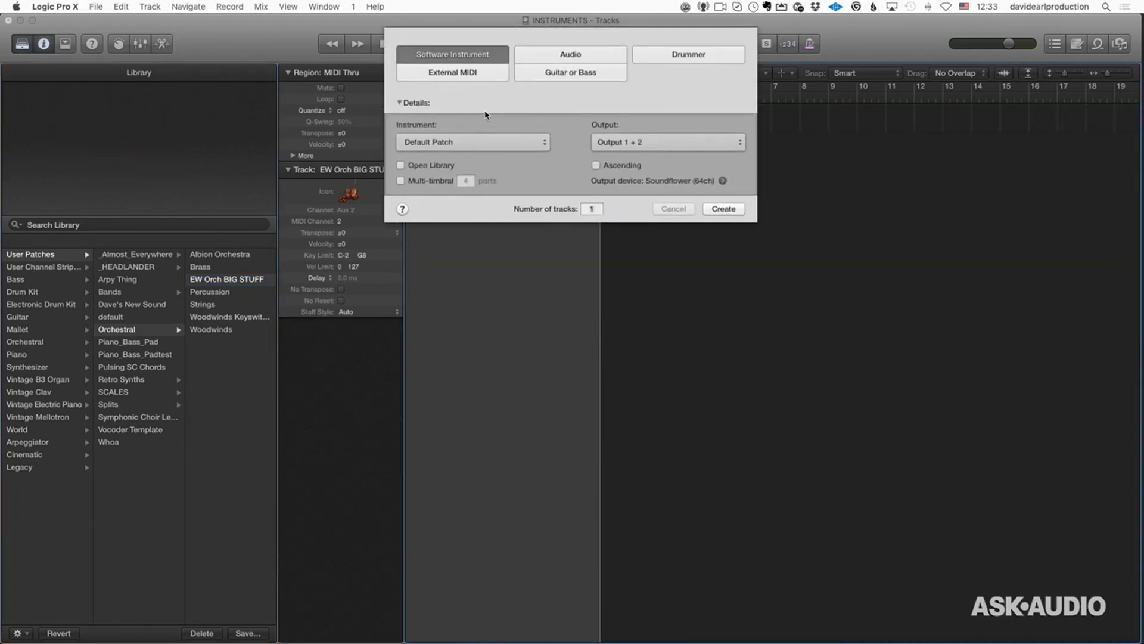
{"action": "left_click", "coordinate": [725, 209]}
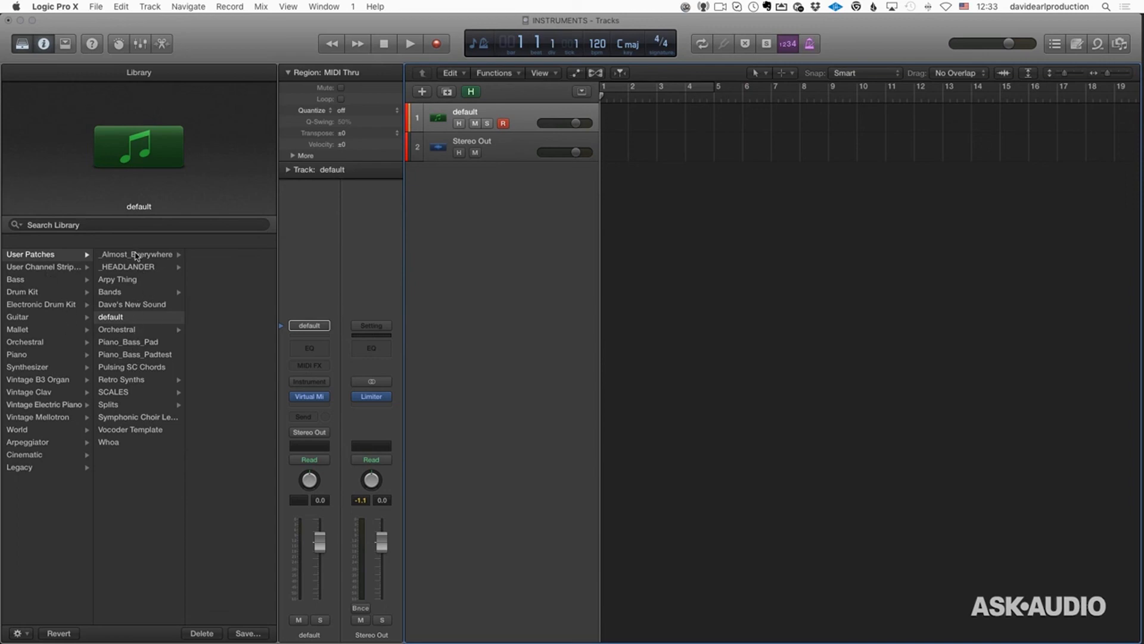
Step: Load the EW Orch BIG STUFF patch from the Orchestral user patches onto the default track, and expand the stack to select Orchverb
{"action": "left_click", "coordinate": [41, 256]}
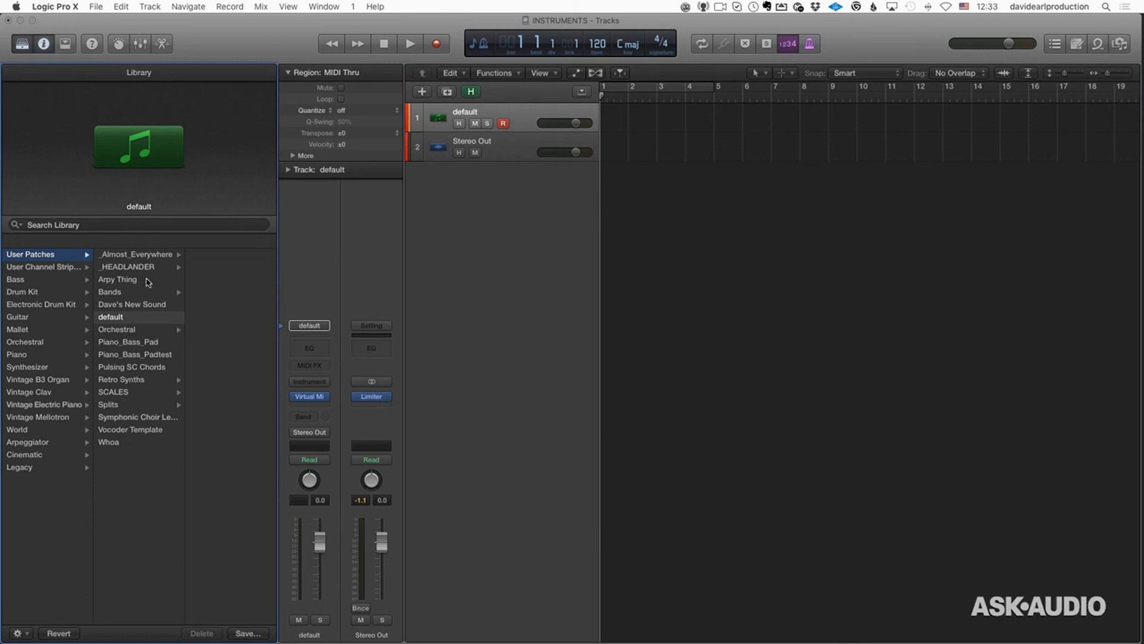
{"action": "left_click", "coordinate": [152, 331]}
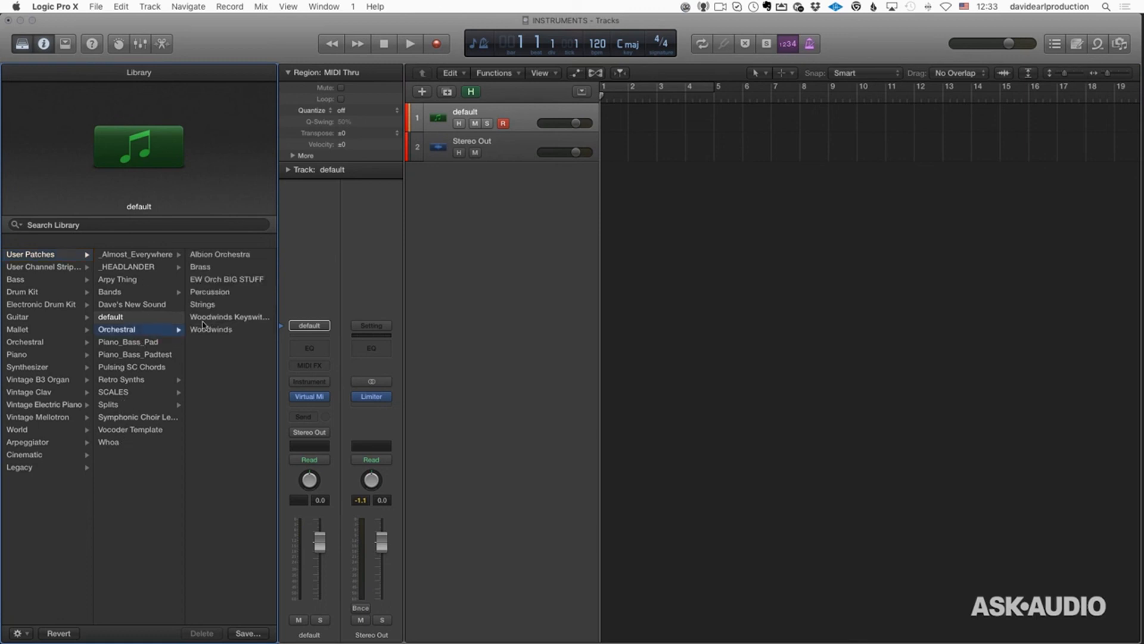
{"action": "left_click", "coordinate": [233, 281]}
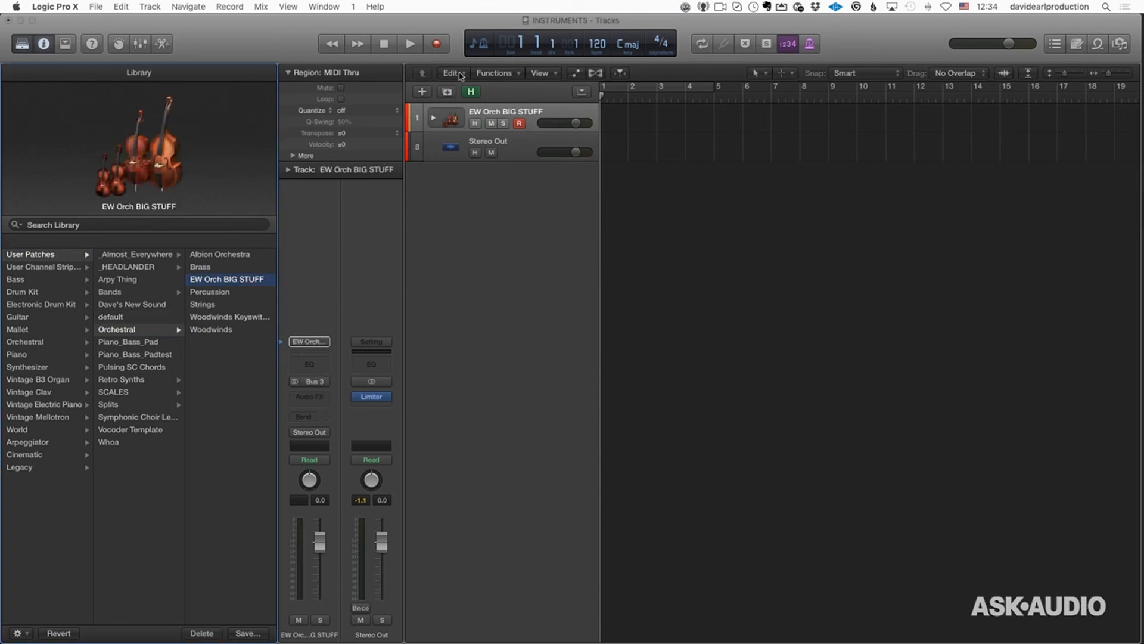
{"action": "left_click", "coordinate": [433, 118]}
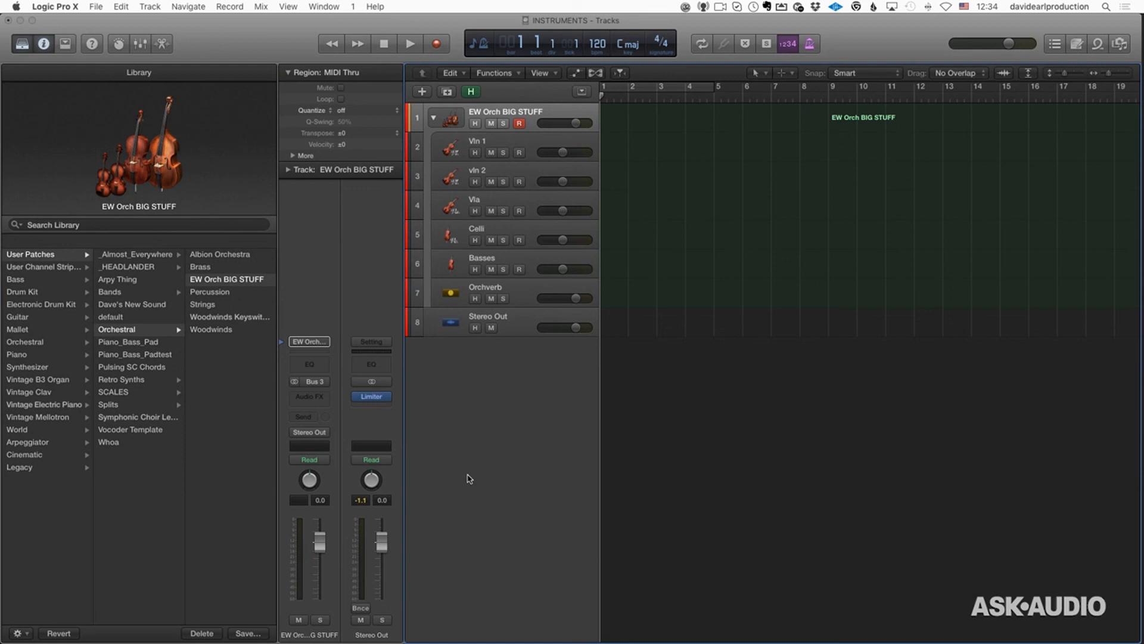
{"action": "left_click", "coordinate": [450, 293]}
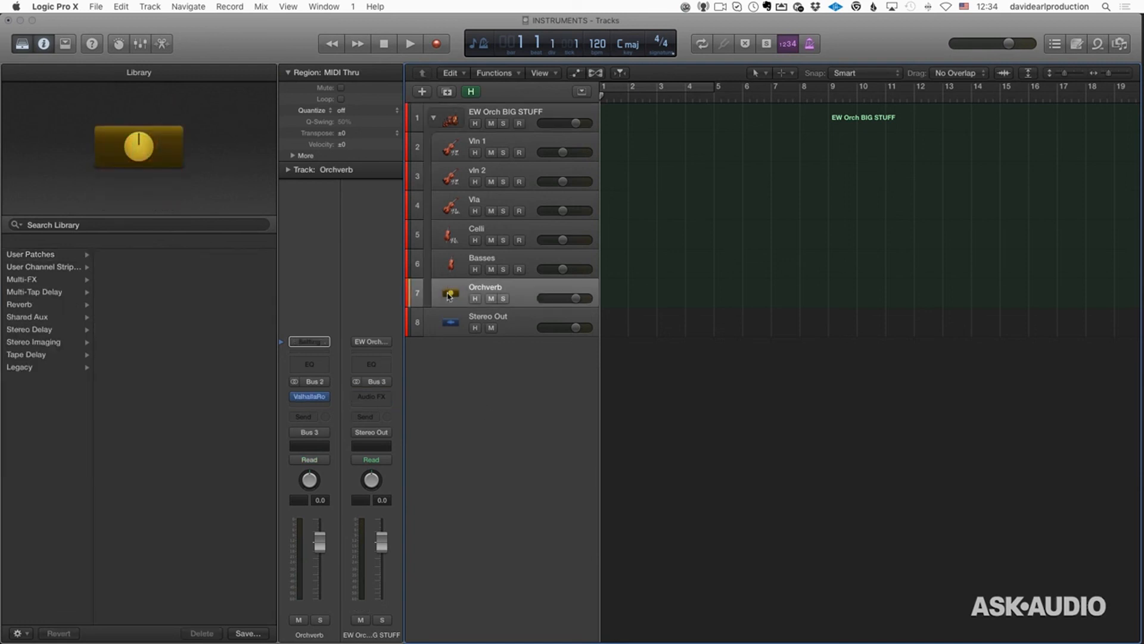